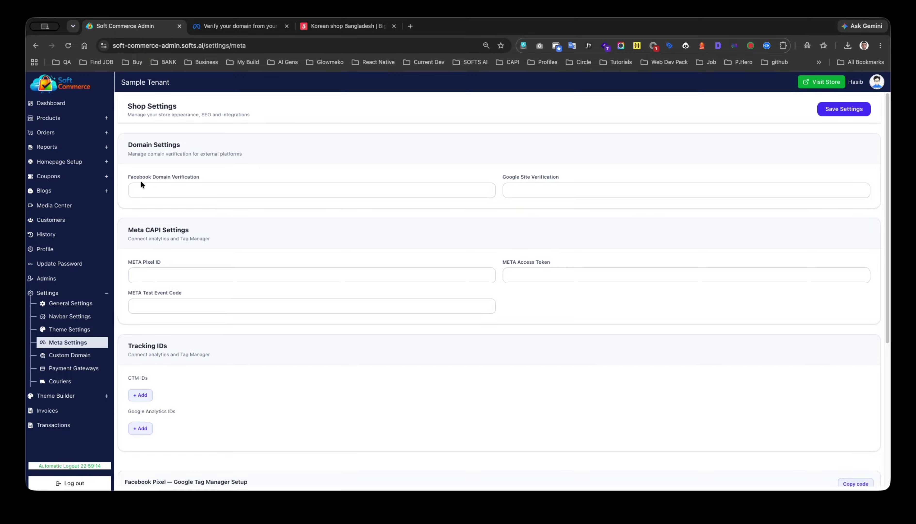
Review the store's Facebook Domain Verification setting and the Meta CAPI Settings section.
{"action": "left_click_drag", "start_coordinate": [126, 173], "coordinate": [198, 175]}
{"action": "left_click", "coordinate": [522, 178]}
{"action": "left_click_drag", "start_coordinate": [501, 176], "coordinate": [576, 173]}
{"action": "scroll", "coordinate": [458, 225], "scroll_direction": "down", "scroll_amount": 1}
{"action": "left_click", "coordinate": [238, 242]}
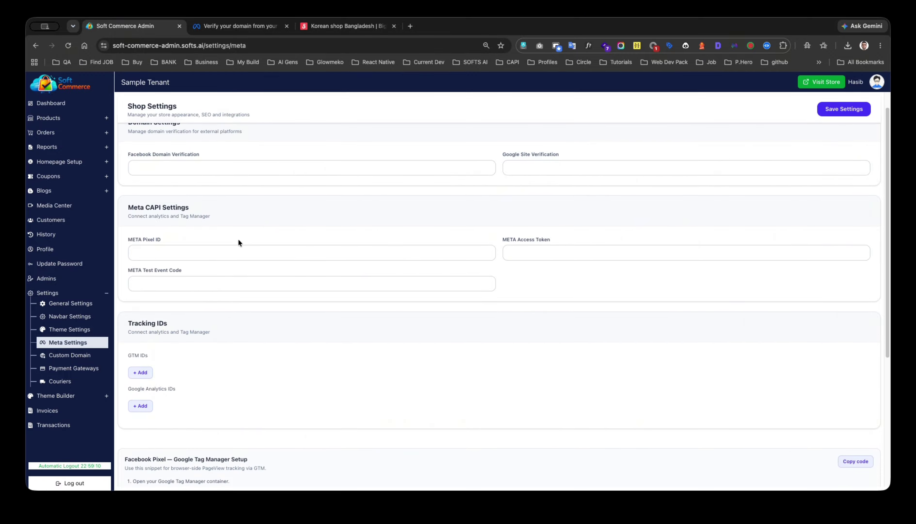
{"action": "left_click_drag", "start_coordinate": [128, 209], "coordinate": [248, 210]}
{"action": "left_click", "coordinate": [192, 235]}
Go through the META Pixel ID, Access Token, Test Event Code and Google Analytics IDs fields.
{"action": "left_click", "coordinate": [152, 249]}
{"action": "left_click", "coordinate": [514, 254]}
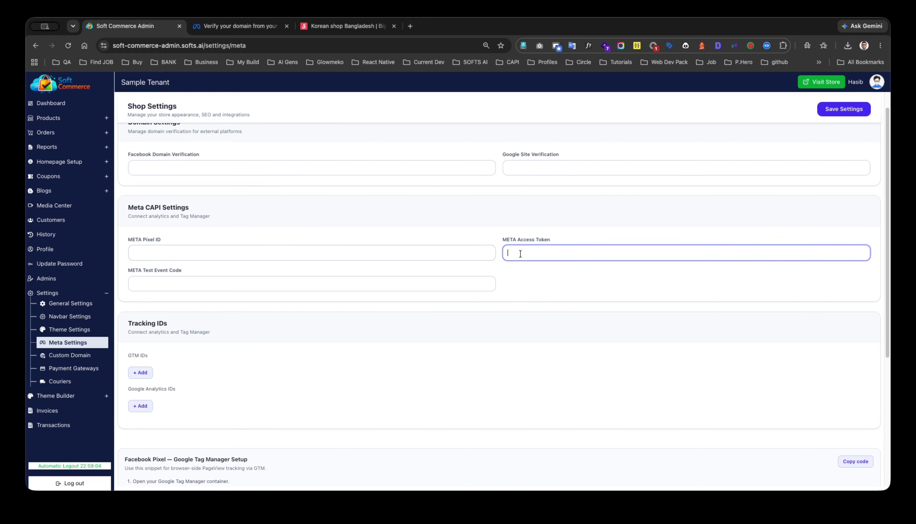
{"action": "left_click", "coordinate": [213, 284]}
{"action": "scroll", "coordinate": [530, 288], "scroll_direction": "down", "scroll_amount": 2}
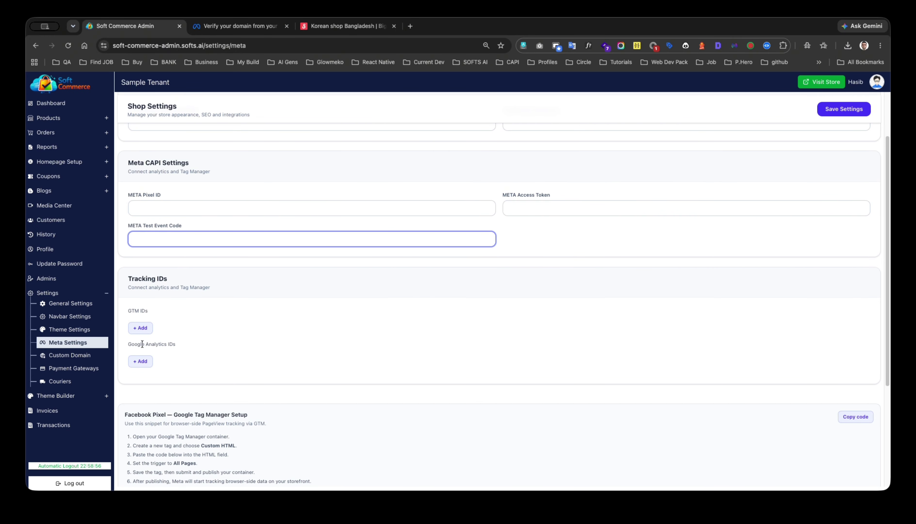
{"action": "mouse_move", "coordinate": [127, 344]}
{"action": "left_mouse_down"}
{"action": "mouse_move", "coordinate": [188, 346]}
{"action": "mouse_move", "coordinate": [128, 347]}
{"action": "left_mouse_up"}
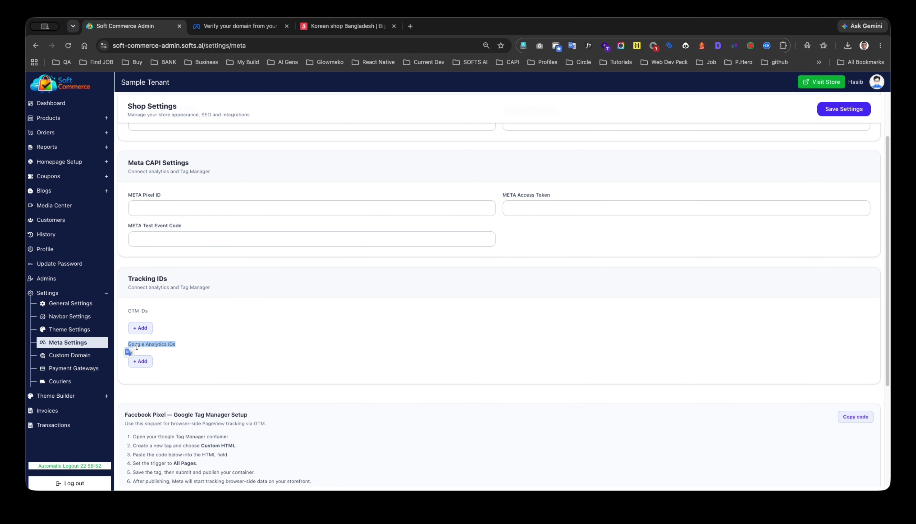
{"action": "left_click", "coordinate": [206, 345]}
{"action": "scroll", "coordinate": [251, 334], "scroll_direction": "up", "scroll_amount": 3}
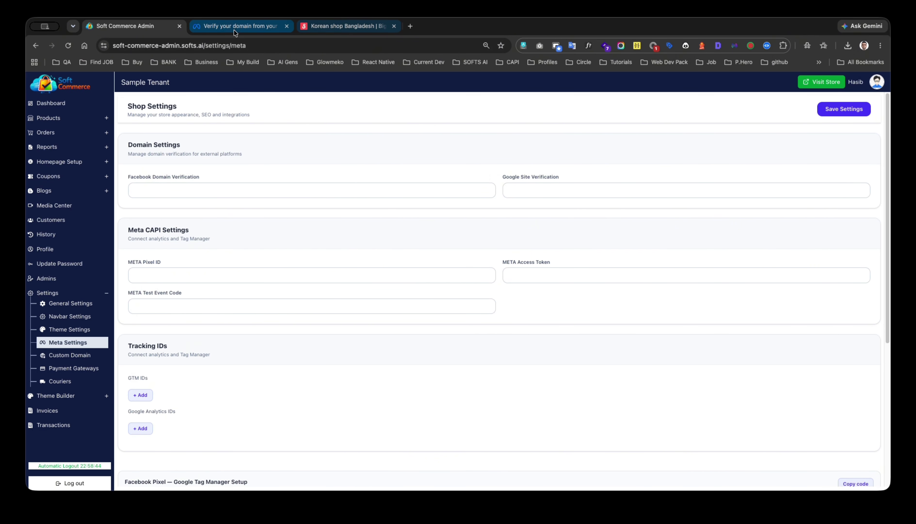
Read the domain verification help article against the store's Facebook Domain Verification field.
{"action": "left_click", "coordinate": [223, 28]}
{"action": "scroll", "coordinate": [353, 239], "scroll_direction": "up", "scroll_amount": 2}
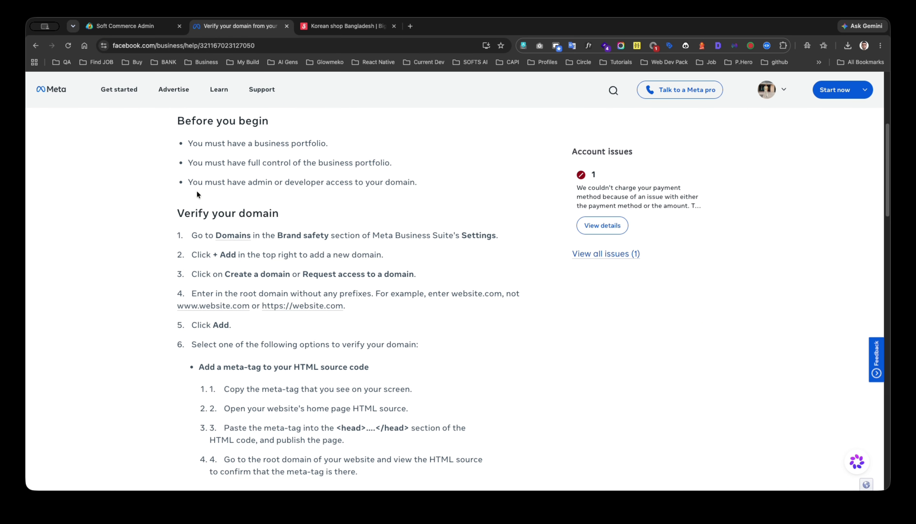
{"action": "scroll", "coordinate": [196, 191], "scroll_direction": "down", "scroll_amount": 1}
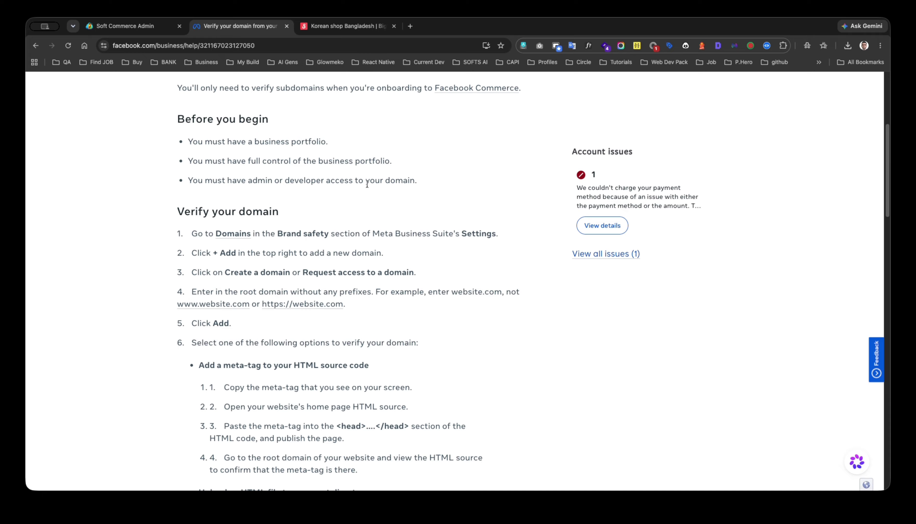
{"action": "scroll", "coordinate": [385, 285], "scroll_direction": "down", "scroll_amount": 3}
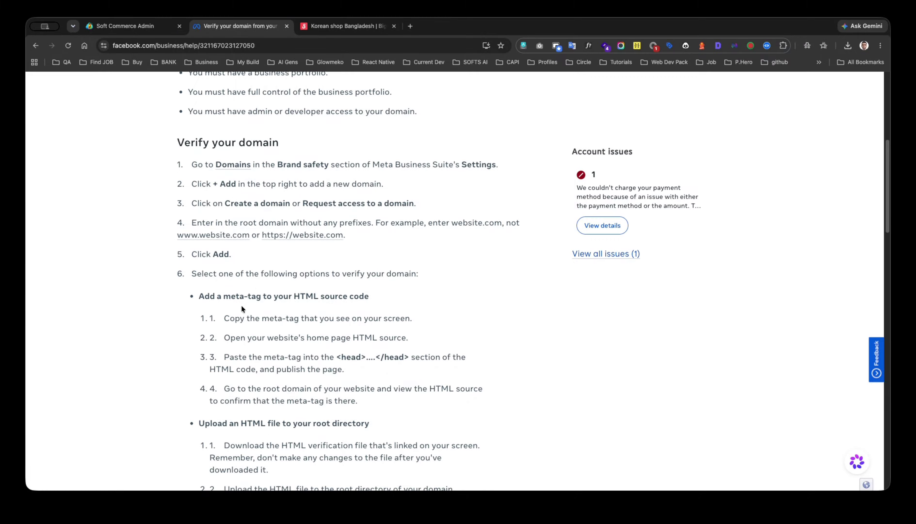
{"action": "left_click", "coordinate": [125, 25]}
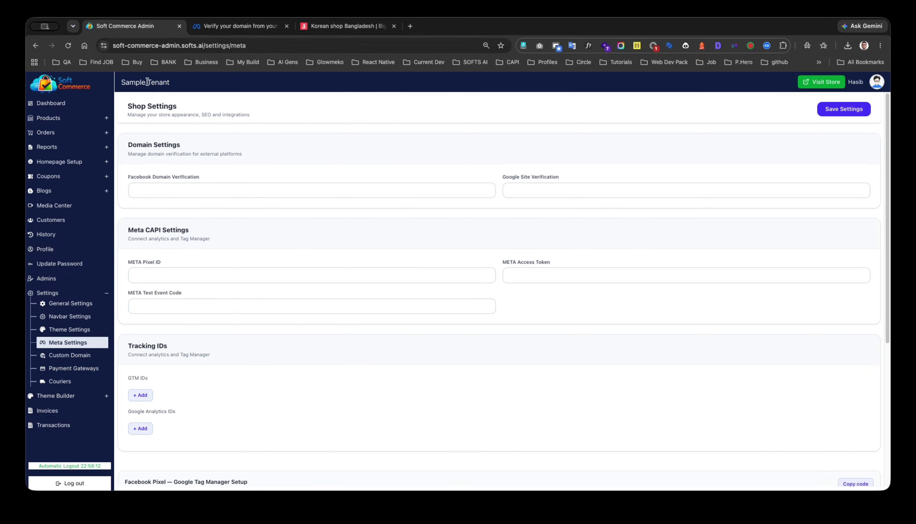
{"action": "left_click", "coordinate": [228, 189]}
{"action": "left_click", "coordinate": [236, 26]}
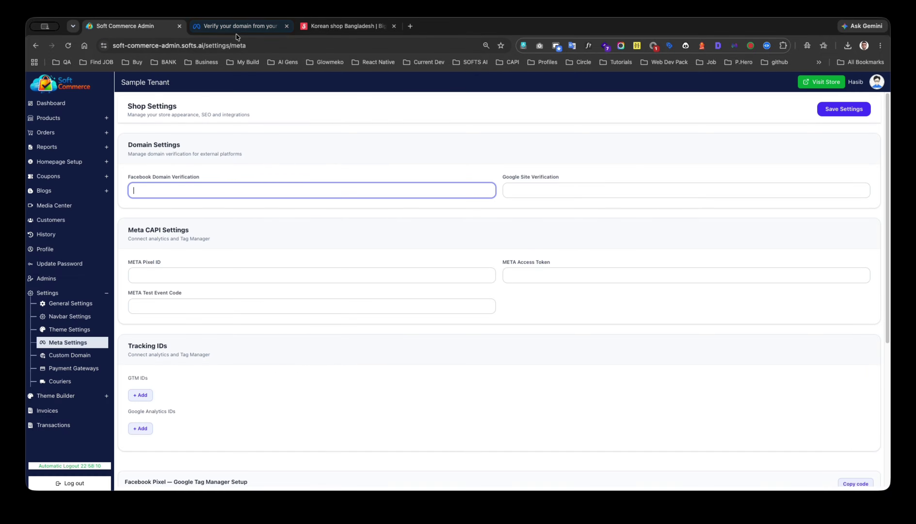
Open Meta Events Manager in a new tab and switch to the Softs.AI business portfolio.
{"action": "left_click", "coordinate": [407, 31]}
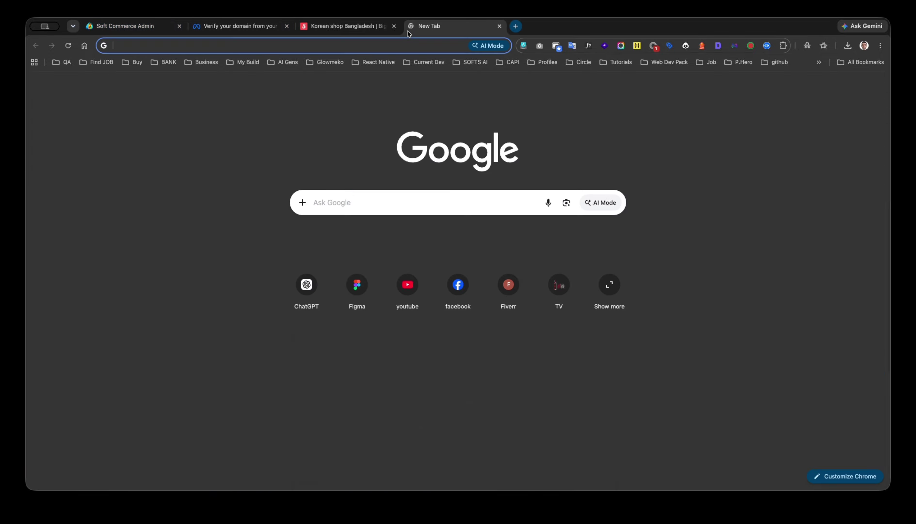
{"action": "type", "text": "eventsmanager.facebook.com"}
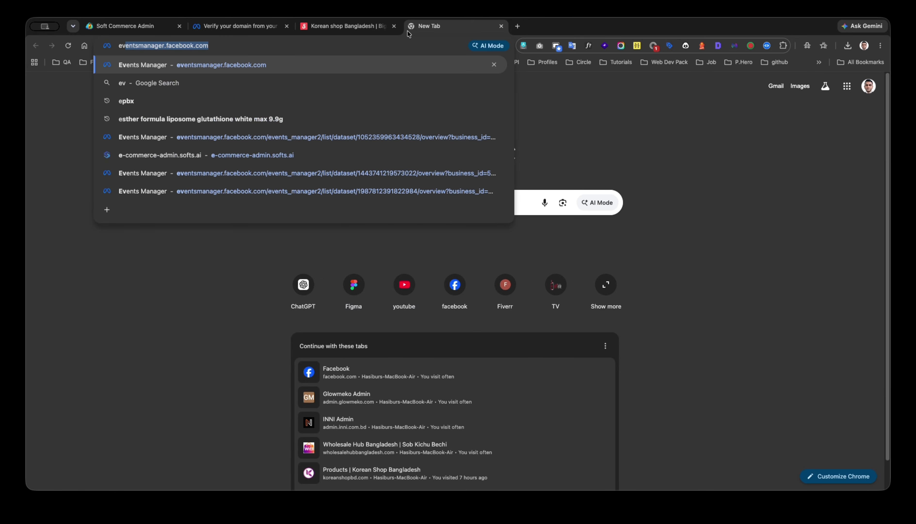
{"action": "key", "text": "Return"}
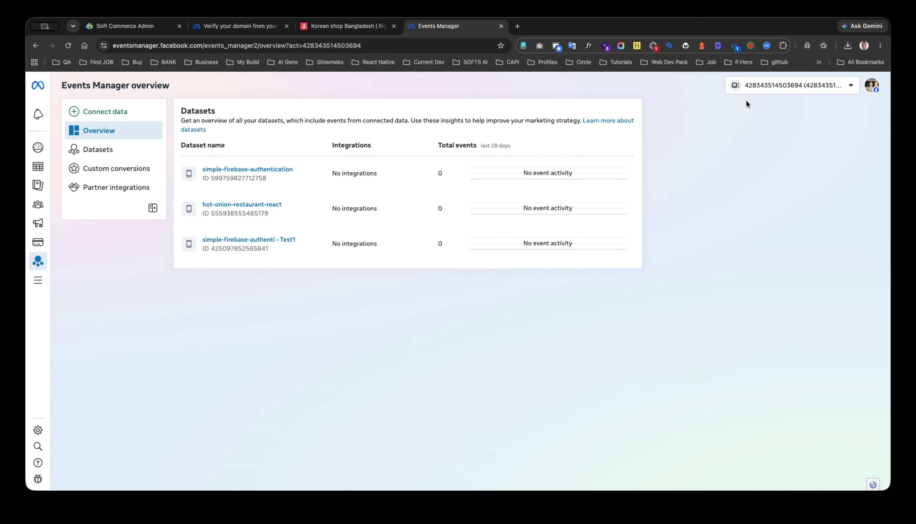
{"action": "left_click", "coordinate": [765, 86]}
{"action": "left_click", "coordinate": [636, 231]}
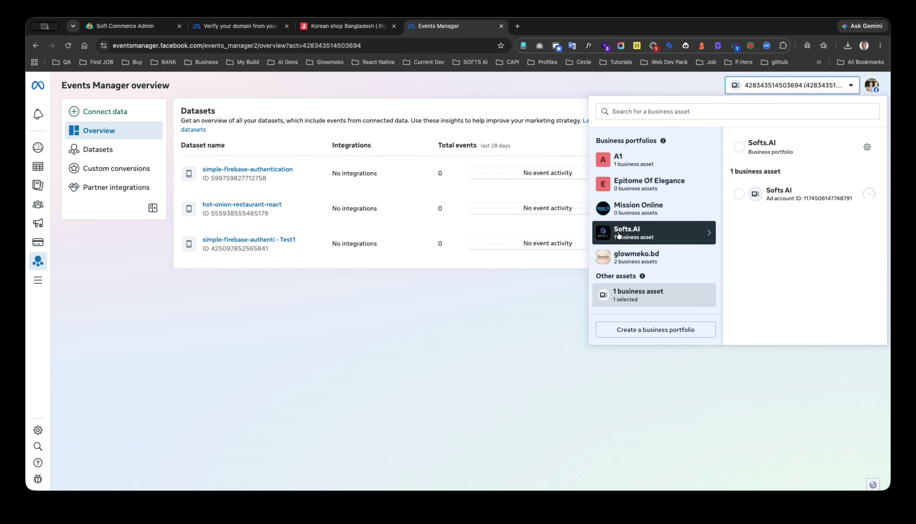
{"action": "left_click", "coordinate": [742, 149]}
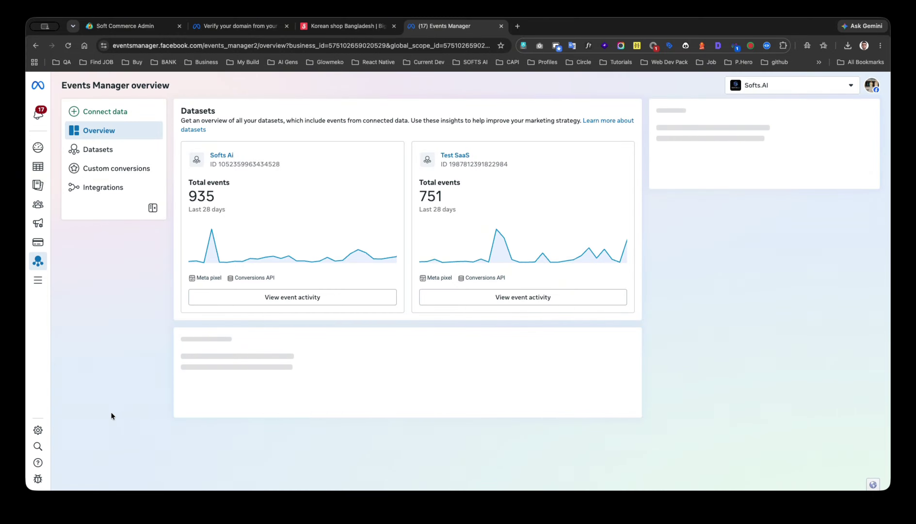
{"action": "left_click", "coordinate": [38, 430]}
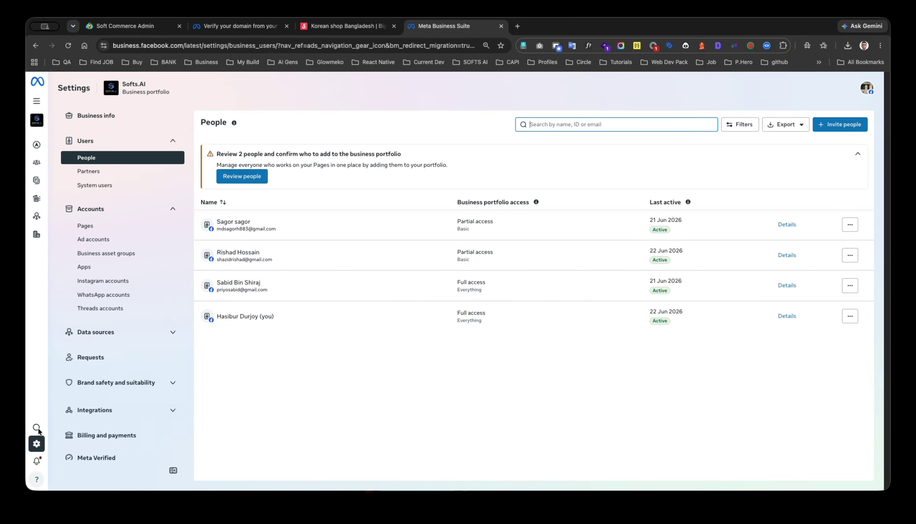
{"action": "left_click", "coordinate": [113, 382]}
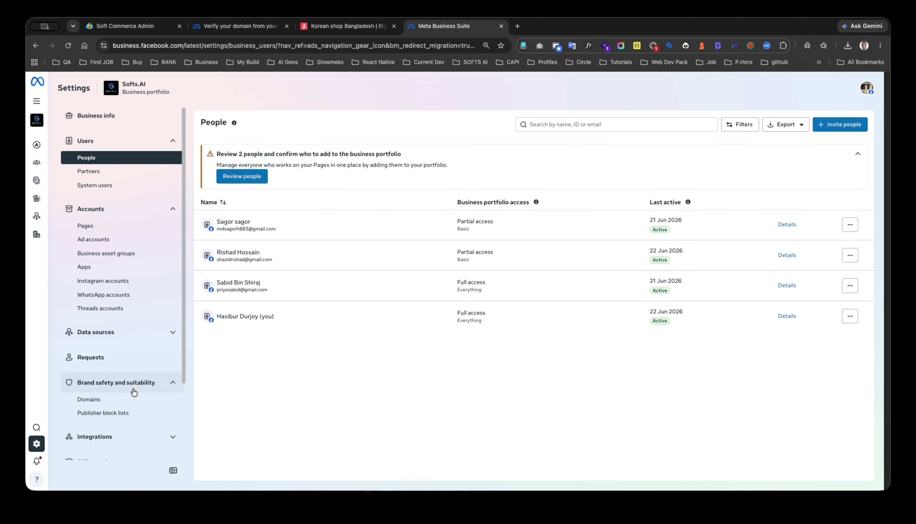
{"action": "left_click", "coordinate": [89, 399]}
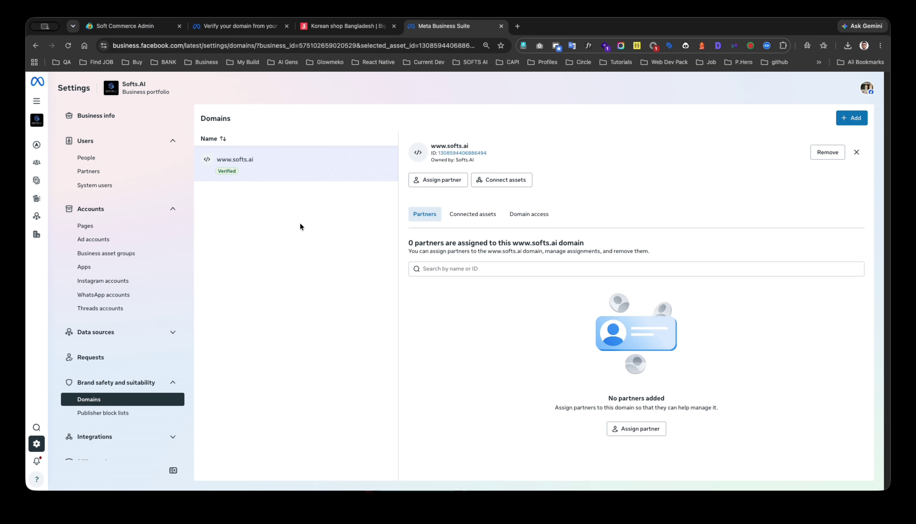
Create the new domain test.ksbd.com in Meta Business Suite.
{"action": "left_click", "coordinate": [857, 118]}
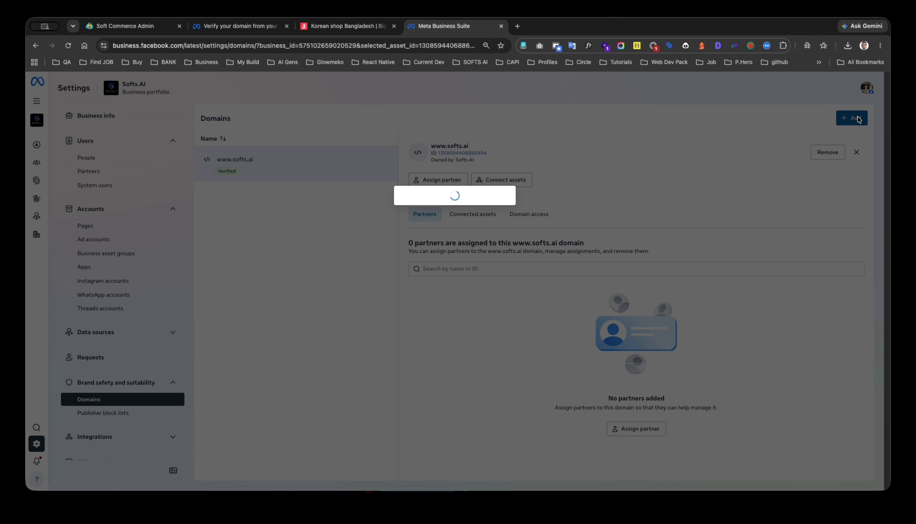
{"action": "left_click", "coordinate": [405, 217]}
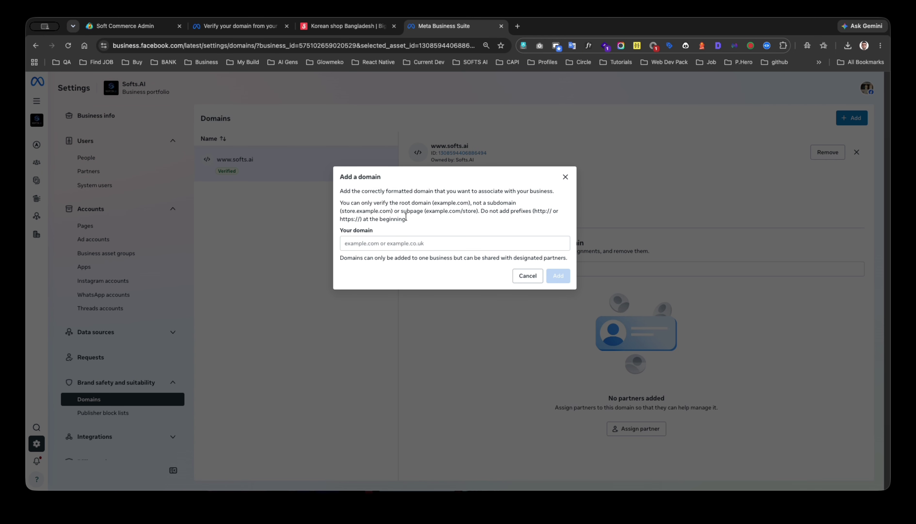
{"action": "left_click", "coordinate": [398, 243]}
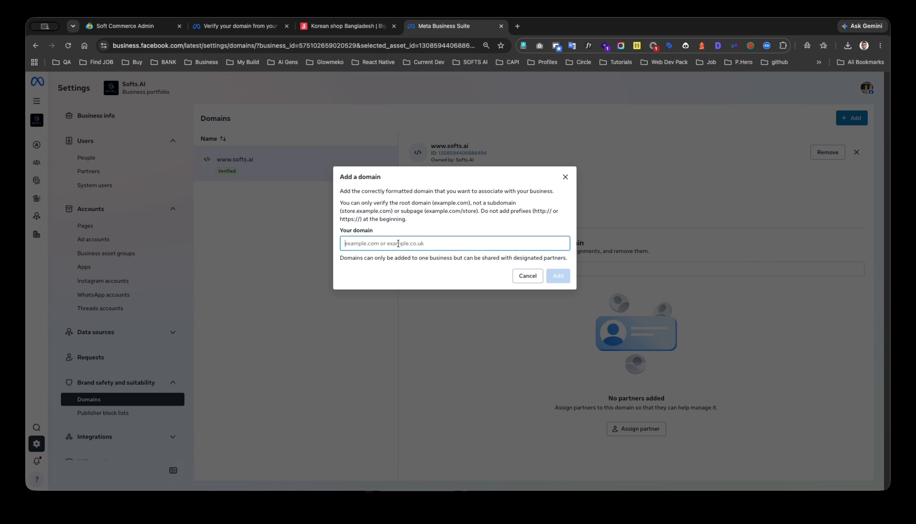
{"action": "type", "text": "test."}
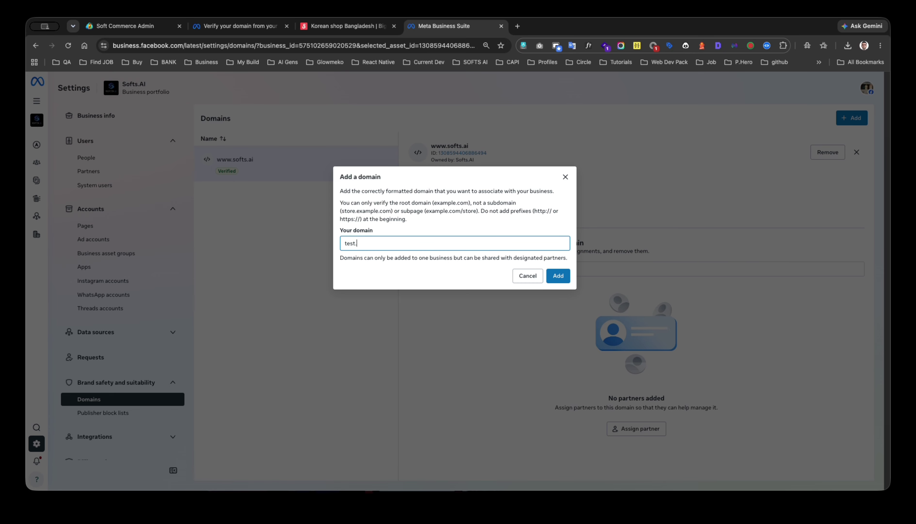
{"action": "type", "text": "ksbd.com"}
{"action": "left_click", "coordinate": [557, 277]}
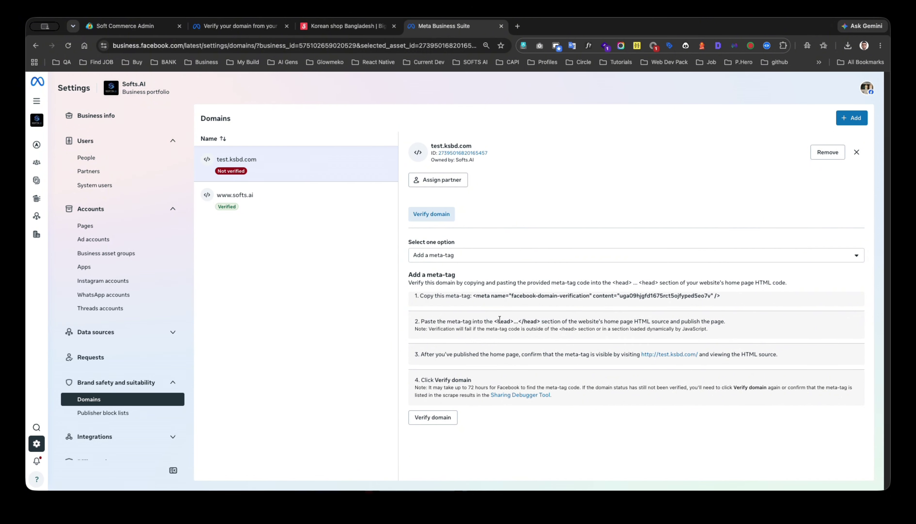
Copy the meta-tag verification token into the store's Facebook Domain Verification field and save.
{"action": "left_click_drag", "start_coordinate": [409, 274], "coordinate": [723, 299]}
{"action": "left_click", "coordinate": [733, 301]}
{"action": "left_click_drag", "start_coordinate": [593, 295], "coordinate": [711, 303]}
{"action": "left_click", "coordinate": [711, 303]}
{"action": "left_click_drag", "start_coordinate": [619, 295], "coordinate": [711, 298]}
{"action": "left_click", "coordinate": [633, 306]}
{"action": "left_click_drag", "start_coordinate": [620, 296], "coordinate": [710, 296]}
{"action": "key", "text": "super+c"}
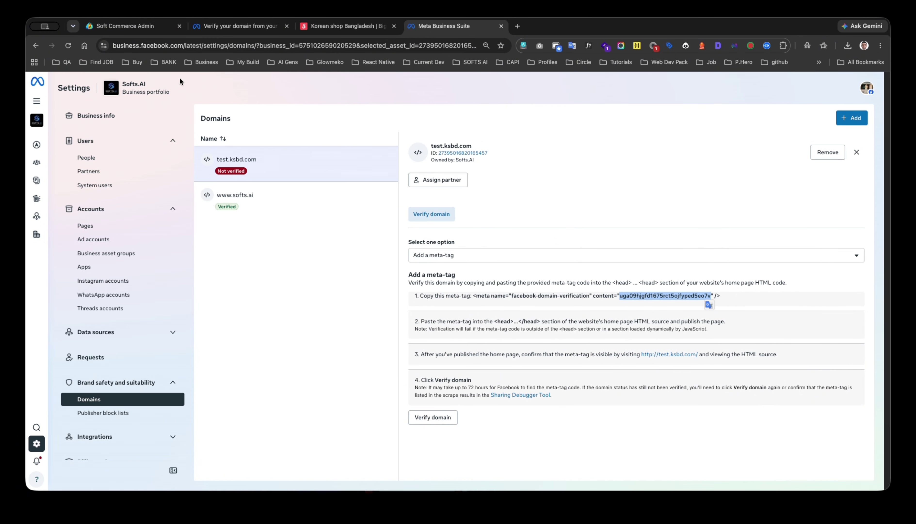
{"action": "left_click", "coordinate": [148, 31]}
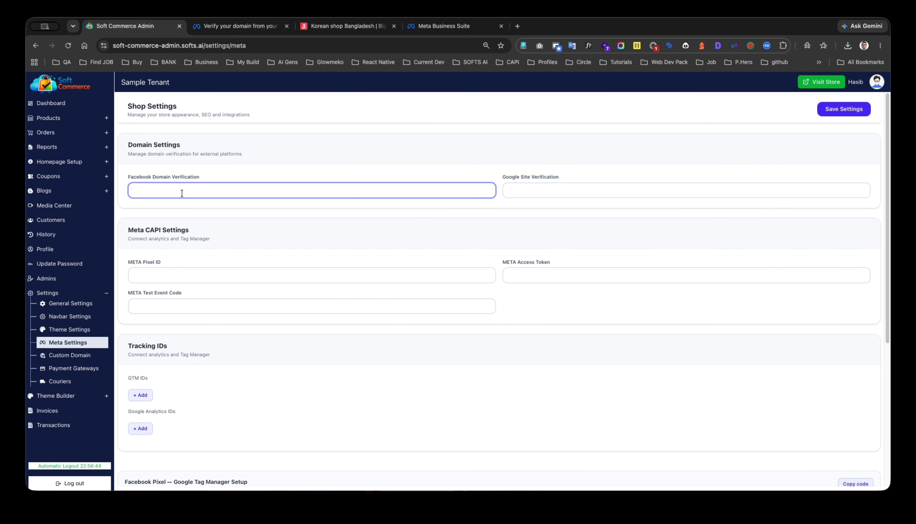
{"action": "key", "text": "super+v"}
{"action": "left_click", "coordinate": [837, 110]}
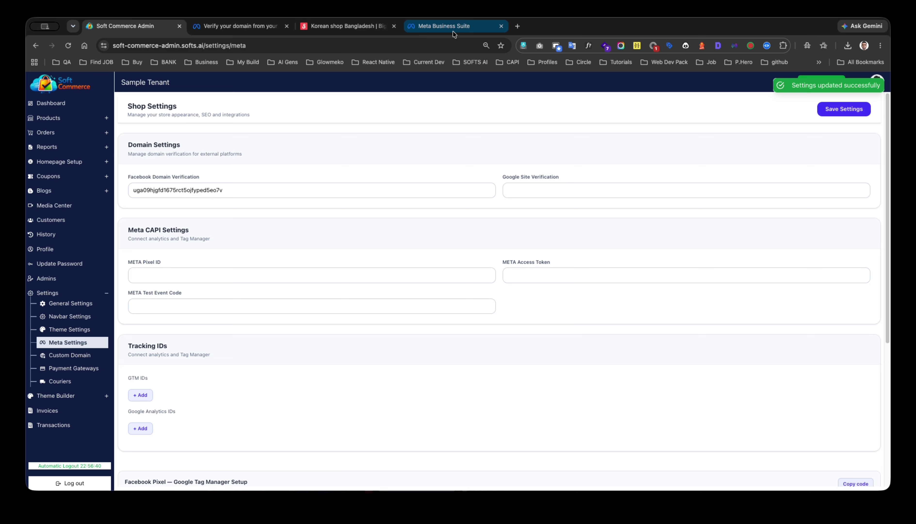
{"action": "left_click", "coordinate": [450, 26]}
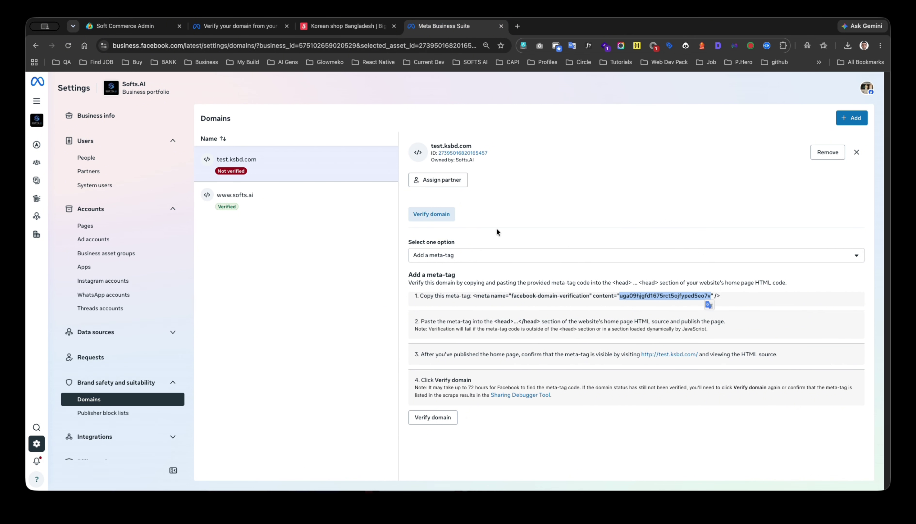
{"action": "left_click", "coordinate": [448, 418]}
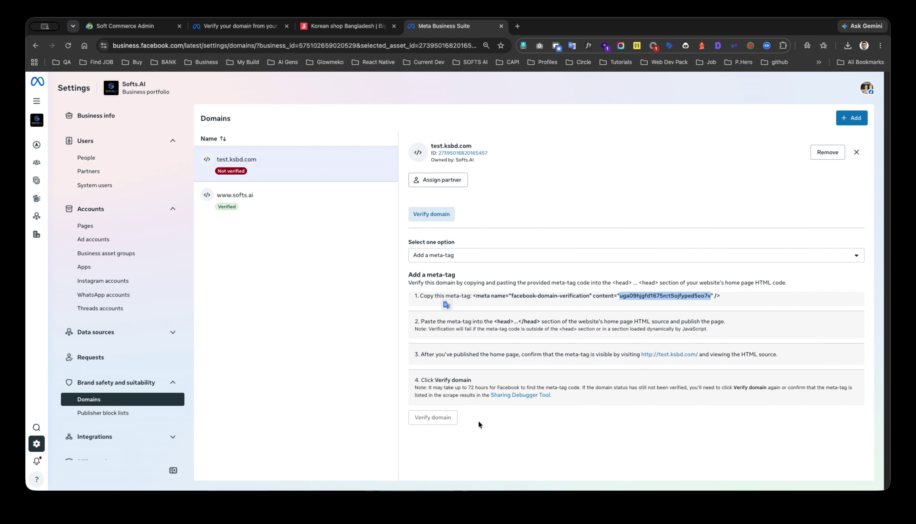
{"action": "left_click", "coordinate": [321, 285]}
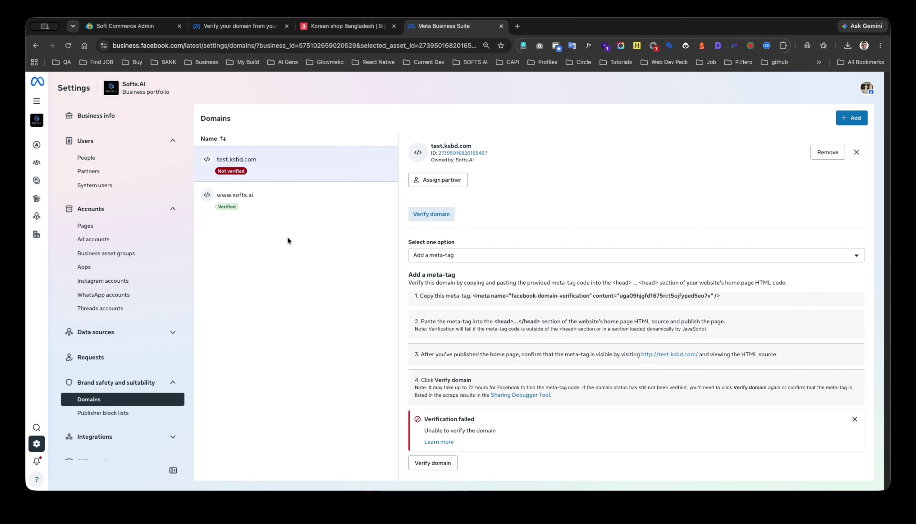
{"action": "left_click", "coordinate": [265, 210]}
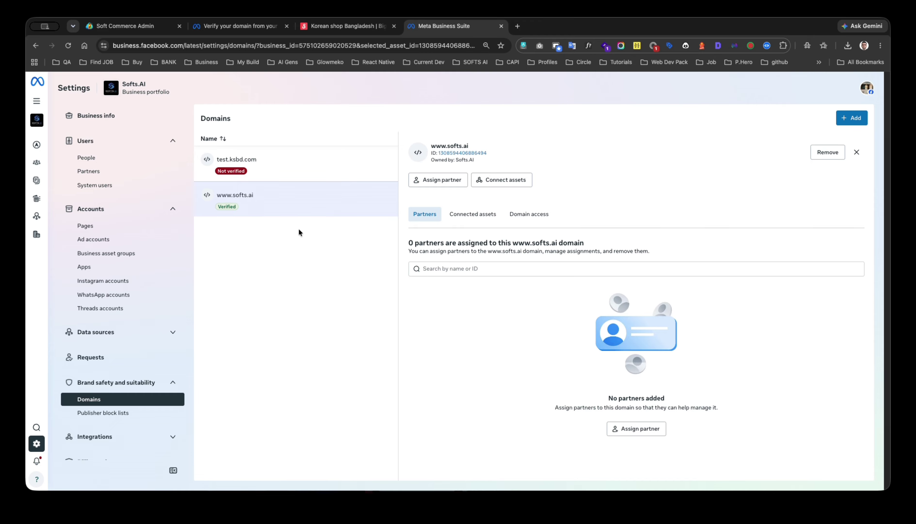
{"action": "left_click", "coordinate": [289, 177]}
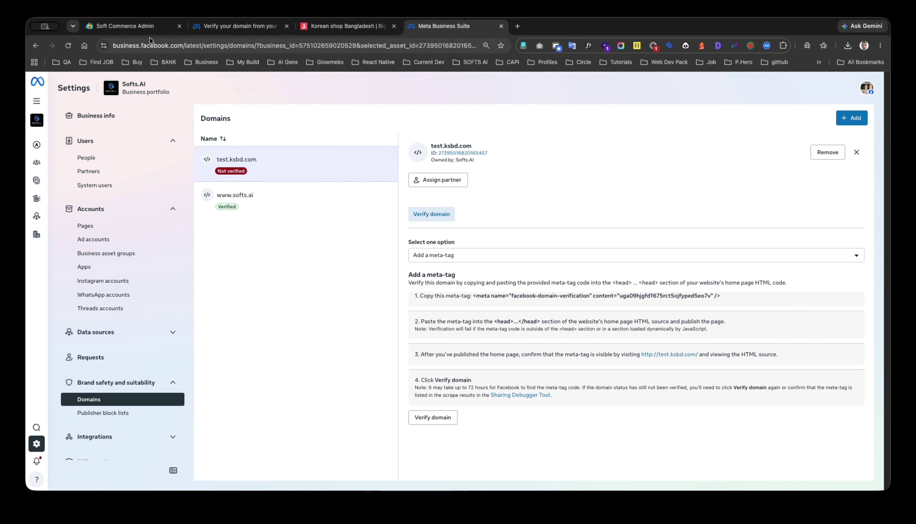
{"action": "left_click", "coordinate": [135, 29]}
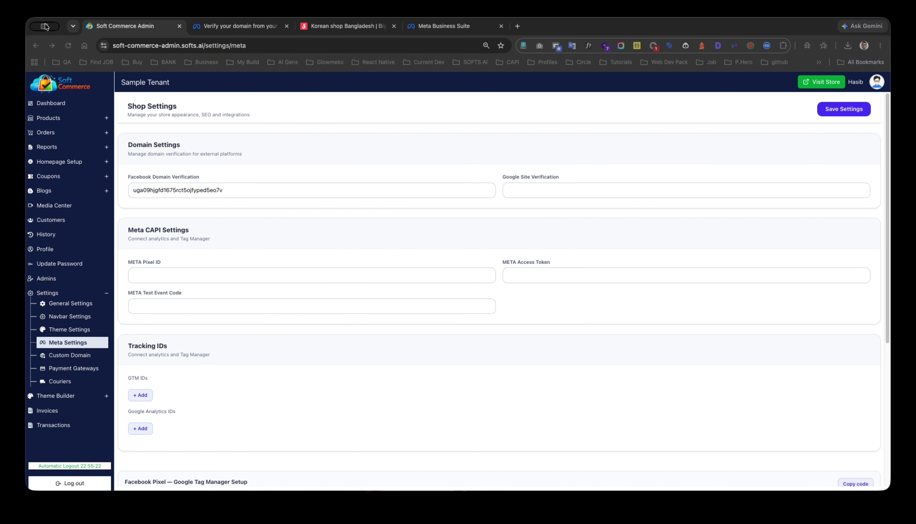
Paste the Google Site Verification code and save the shop settings.
{"action": "left_click_drag", "start_coordinate": [223, 189], "coordinate": [129, 190]}
{"action": "left_click", "coordinate": [418, 189]}
{"action": "left_click", "coordinate": [431, 179]}
{"action": "left_click", "coordinate": [528, 190]}
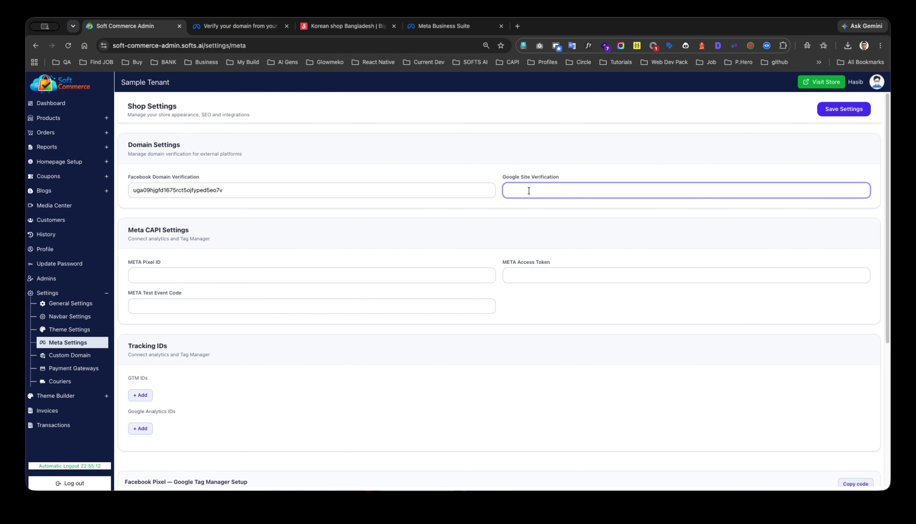
{"action": "key", "text": "super+v"}
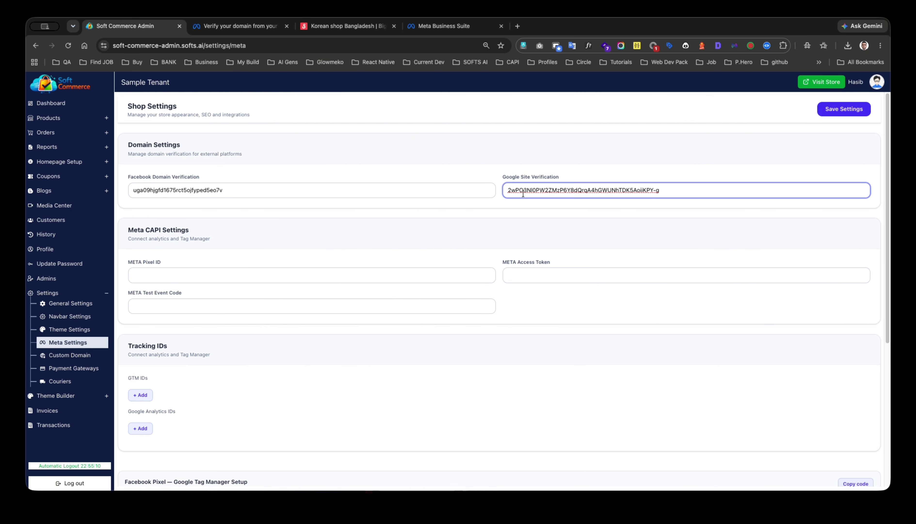
{"action": "left_click", "coordinate": [843, 110]}
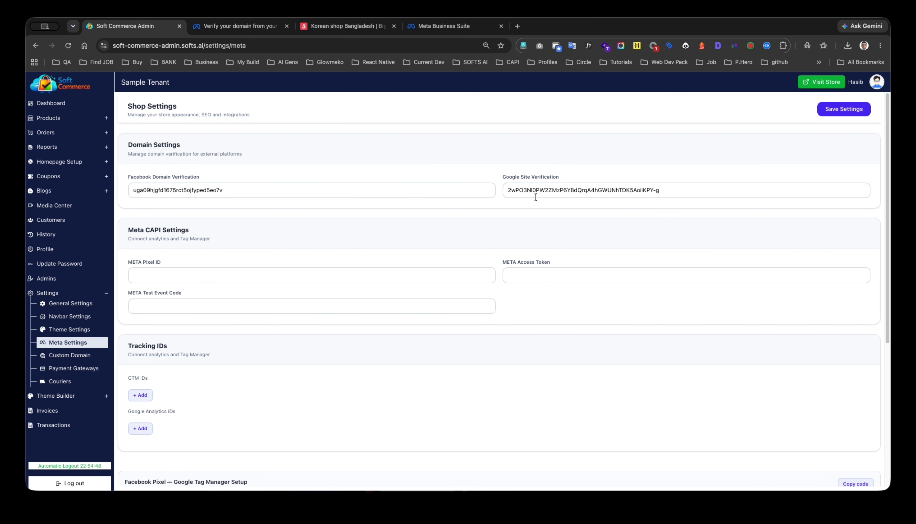
Check the META Pixel ID and Access Token fields, then return to Meta's Domains page.
{"action": "left_click", "coordinate": [159, 270]}
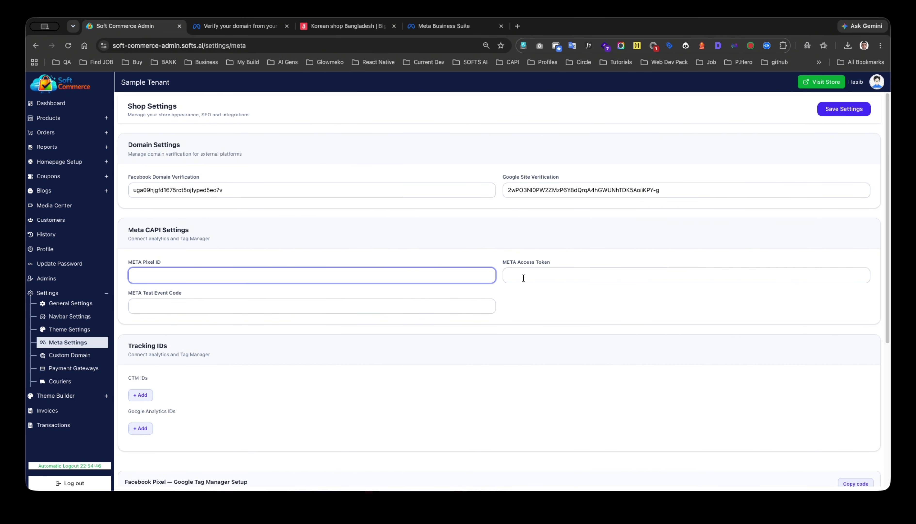
{"action": "left_click", "coordinate": [548, 274]}
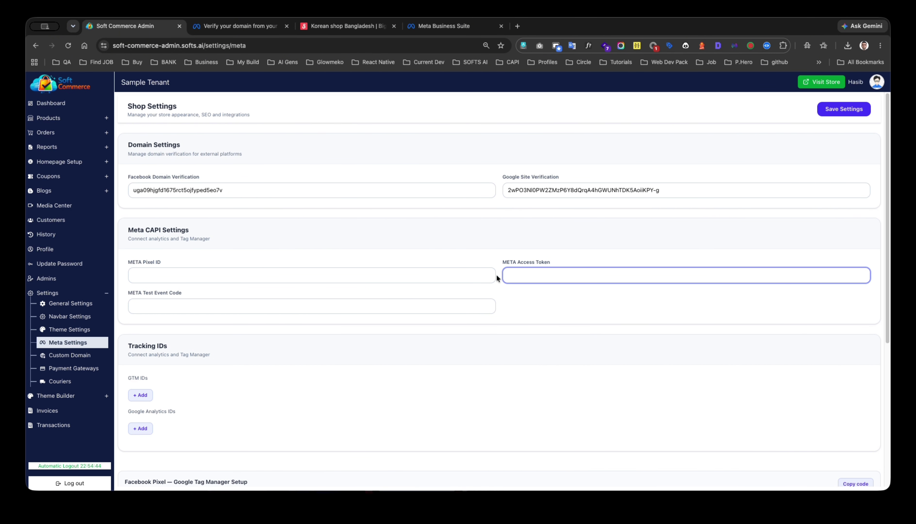
{"action": "left_click", "coordinate": [446, 22]}
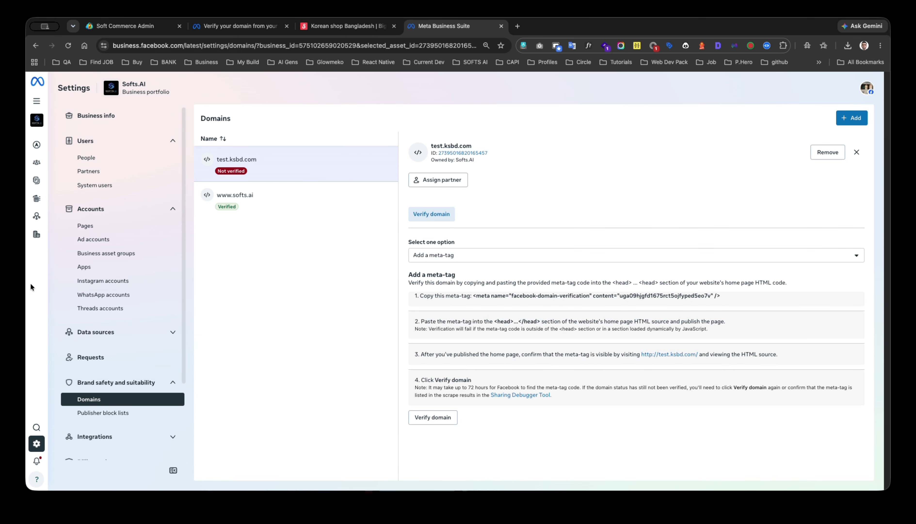
Open Events Manager's Datasets list and bring up the Softs Ai dataset's Settings tab.
{"action": "mouse_move", "coordinate": [36, 253]}
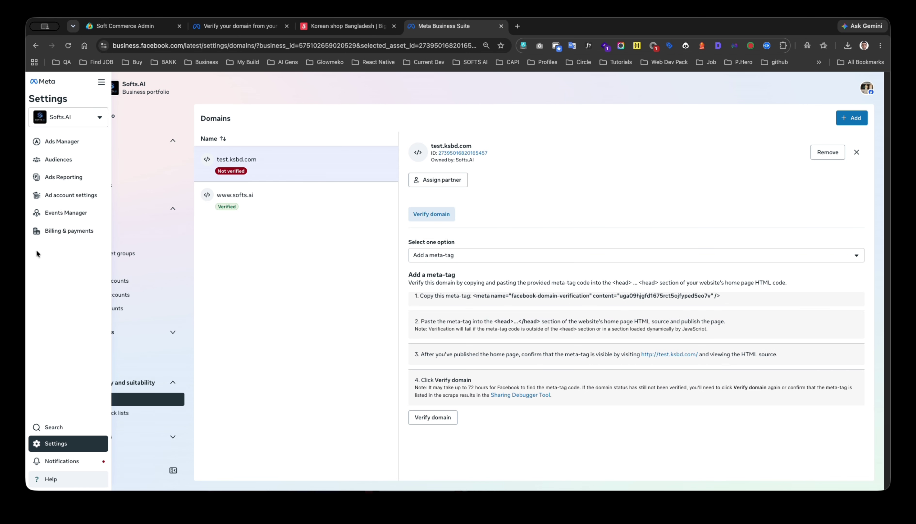
{"action": "left_click", "coordinate": [65, 211]}
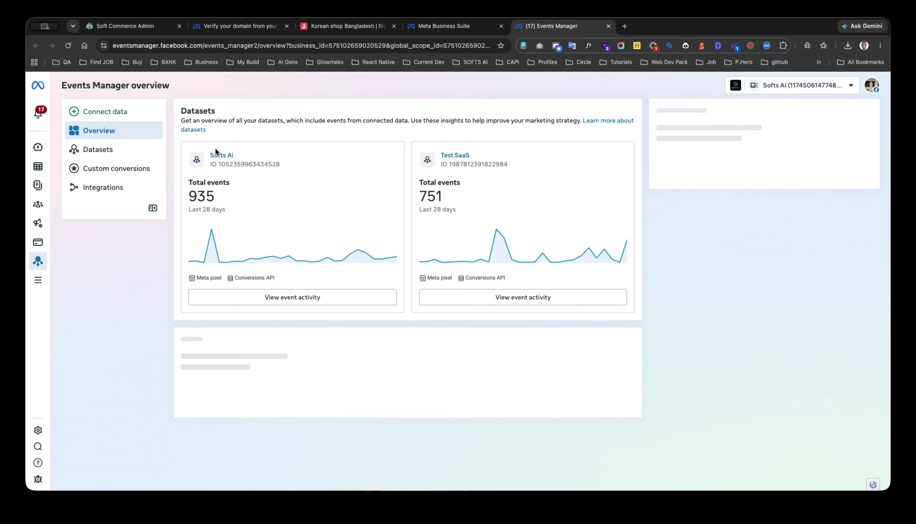
{"action": "left_click", "coordinate": [108, 150]}
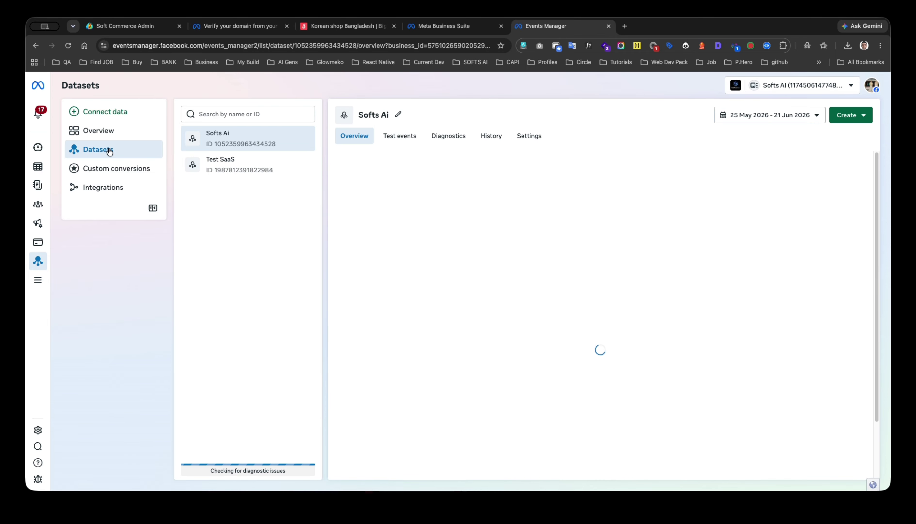
{"action": "left_click", "coordinate": [847, 117]}
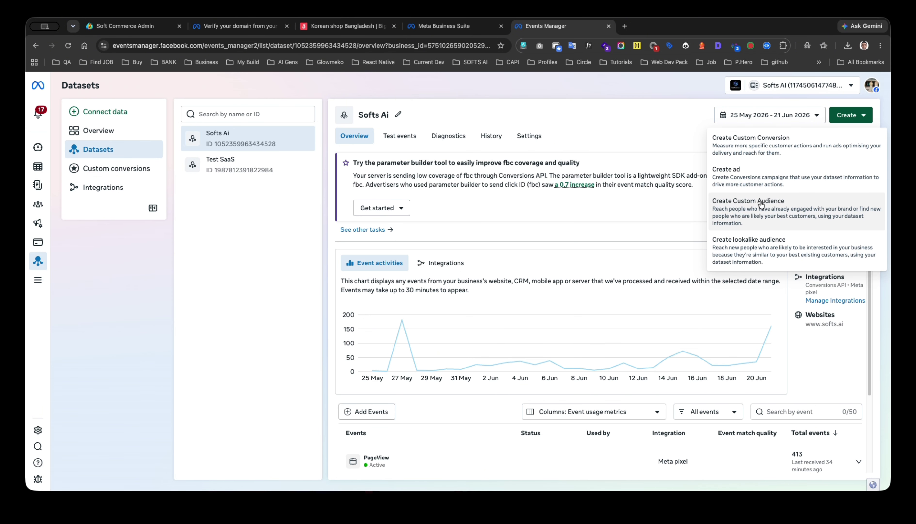
{"action": "left_click", "coordinate": [667, 119]}
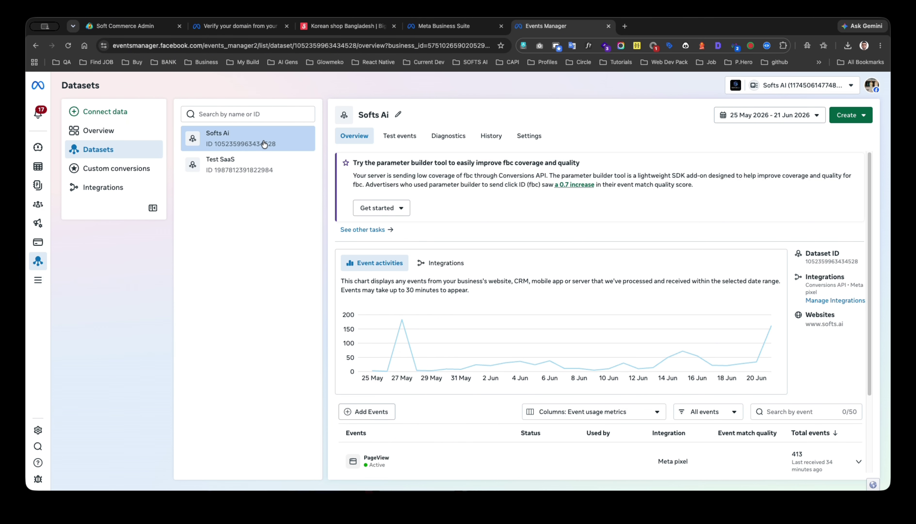
{"action": "left_click", "coordinate": [536, 141]}
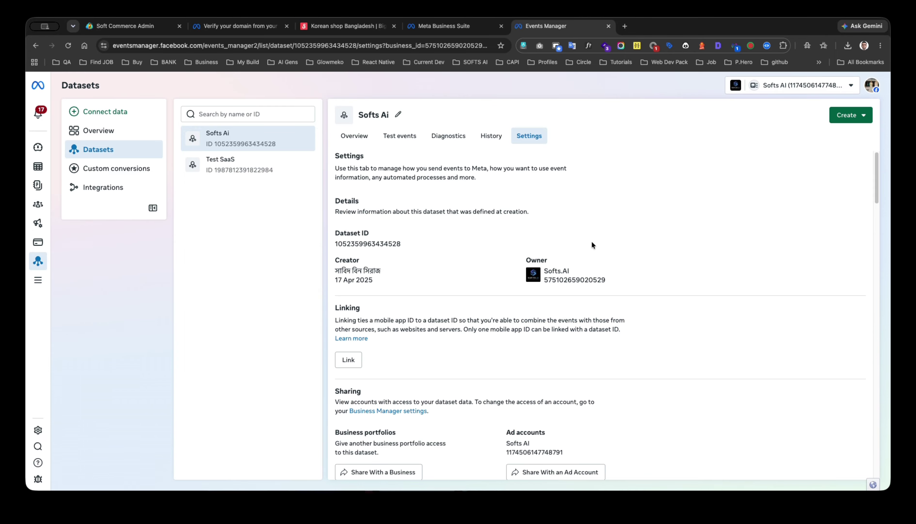
Paste the Softs Ai dataset ID into the store's META Pixel ID field.
{"action": "scroll", "coordinate": [591, 241], "scroll_direction": "down", "scroll_amount": 3}
{"action": "scroll", "coordinate": [400, 214], "scroll_direction": "up", "scroll_amount": 1}
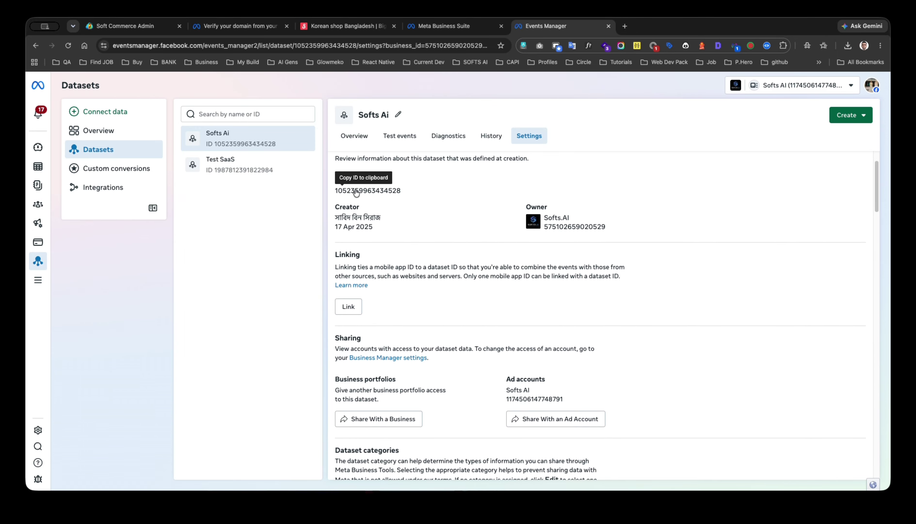
{"action": "left_click", "coordinate": [377, 197]}
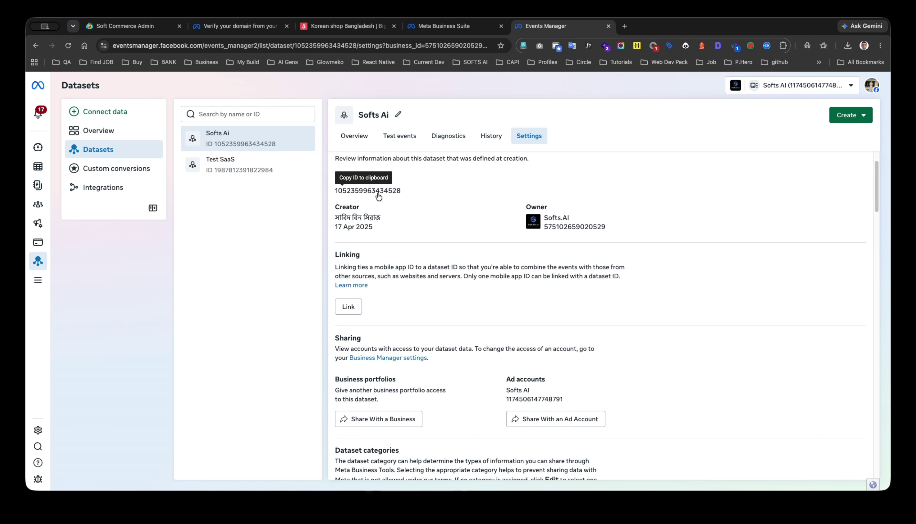
{"action": "left_click", "coordinate": [139, 27]}
{"action": "left_click", "coordinate": [212, 274]}
{"action": "key", "text": "super+v"}
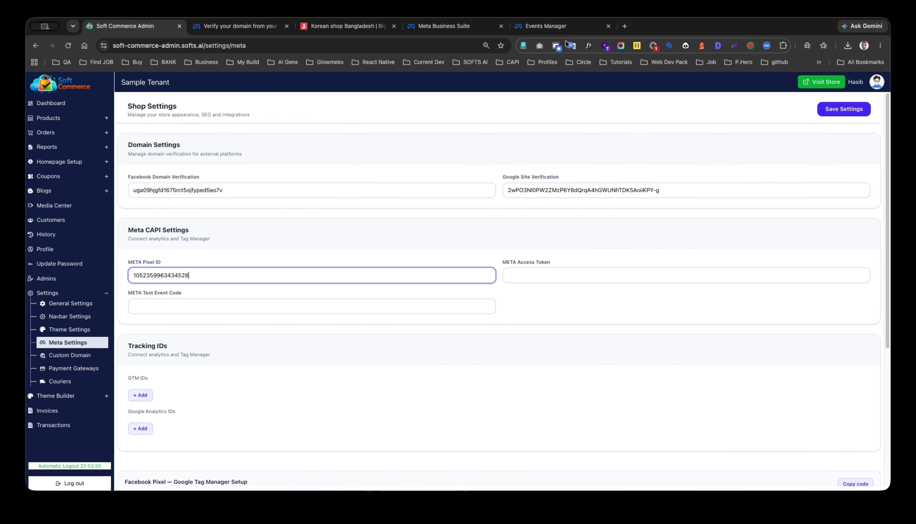
{"action": "left_click", "coordinate": [555, 32]}
{"action": "left_click", "coordinate": [122, 30]}
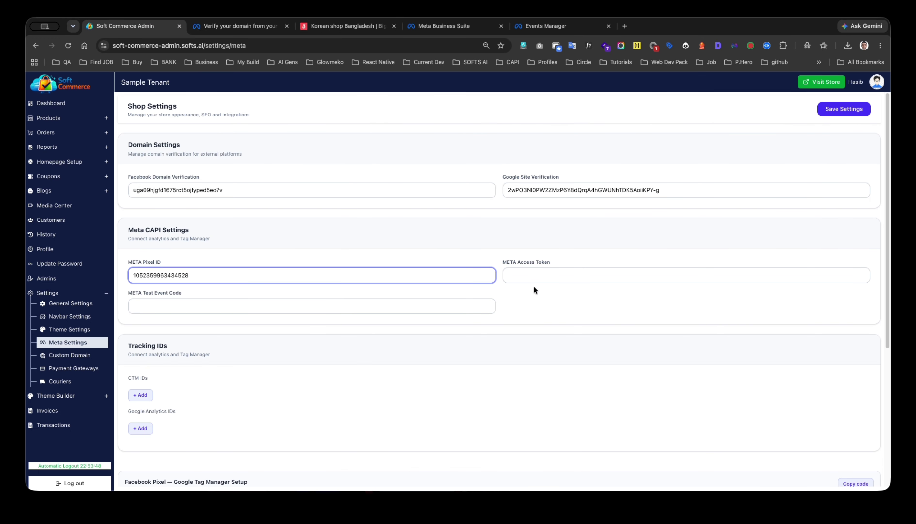
{"action": "left_click", "coordinate": [526, 271]}
Locate the dataset's direct-integration section and paste the access token into META Access Token.
{"action": "left_click", "coordinate": [559, 27]}
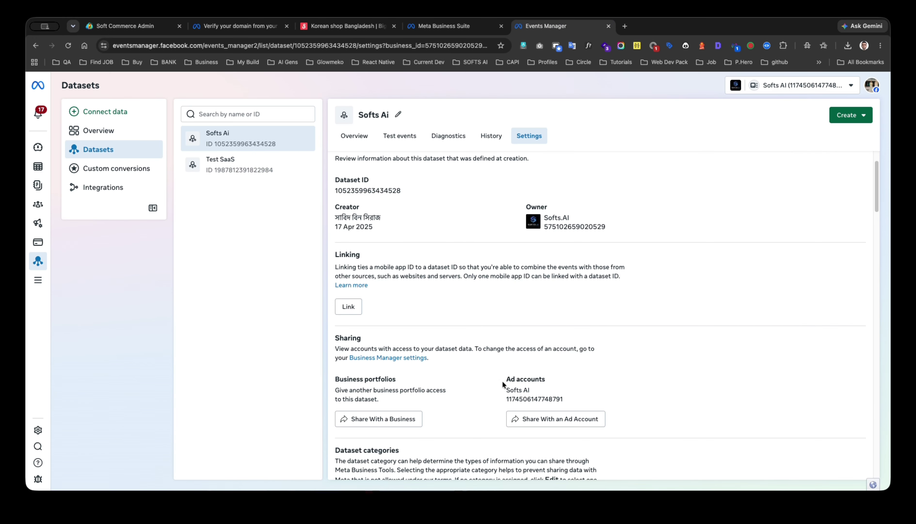
{"action": "scroll", "coordinate": [502, 380], "scroll_direction": "down", "scroll_amount": 12}
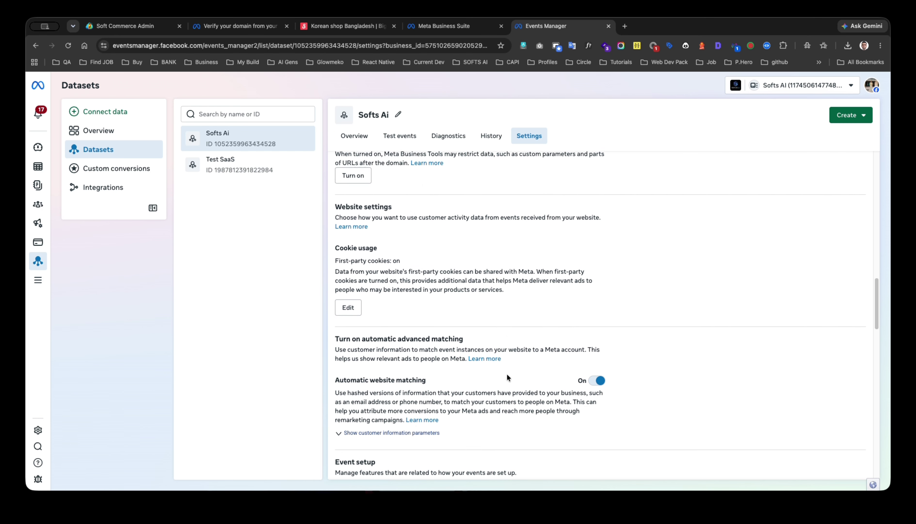
{"action": "scroll", "coordinate": [507, 374], "scroll_direction": "down", "scroll_amount": 10}
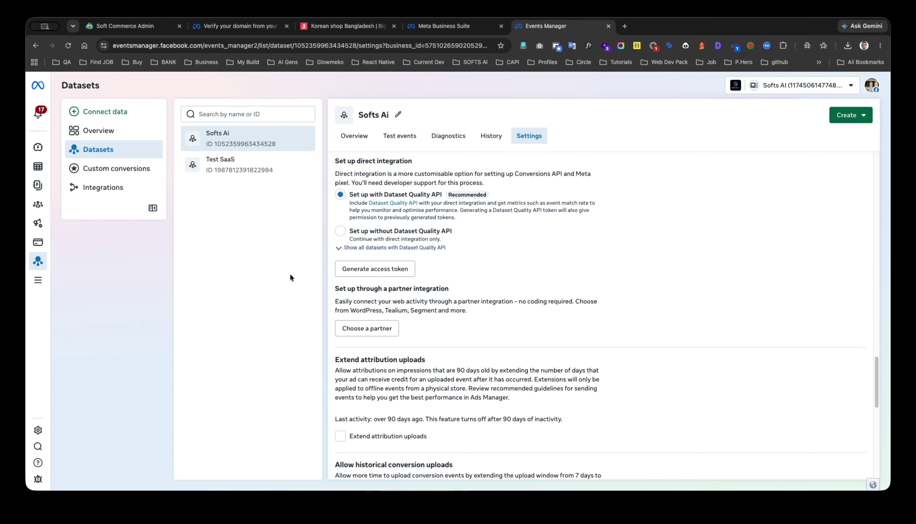
{"action": "left_click", "coordinate": [125, 26]}
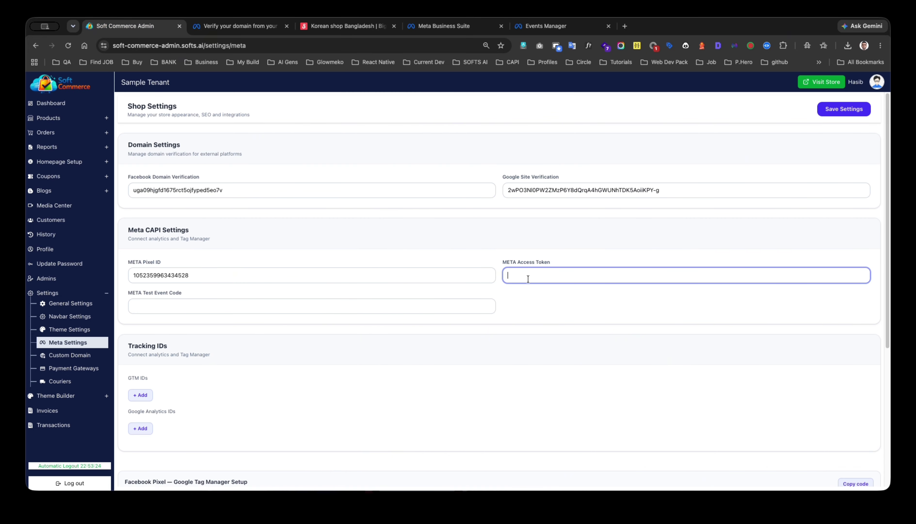
{"action": "key", "text": "super+v"}
{"action": "left_click", "coordinate": [540, 27]}
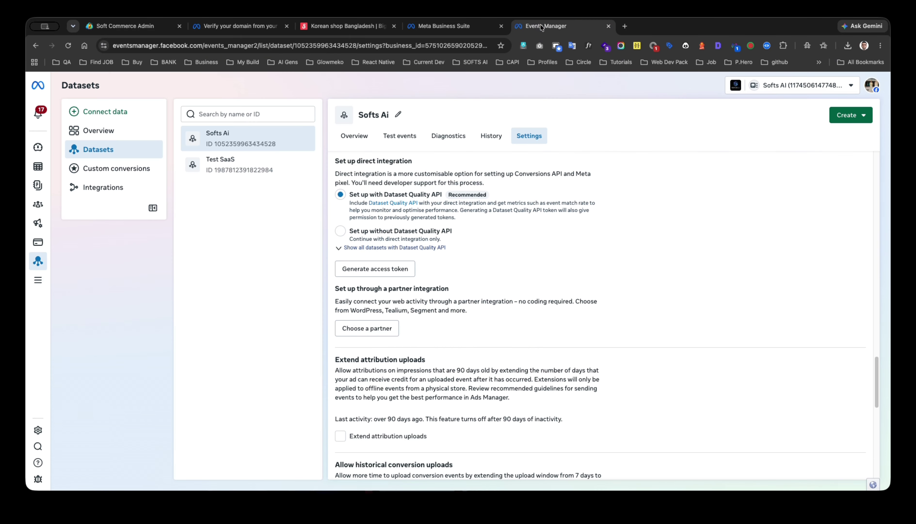
Copy the Website server test event code TEST34465 into the store's META Test Event Code field.
{"action": "left_click", "coordinate": [403, 138]}
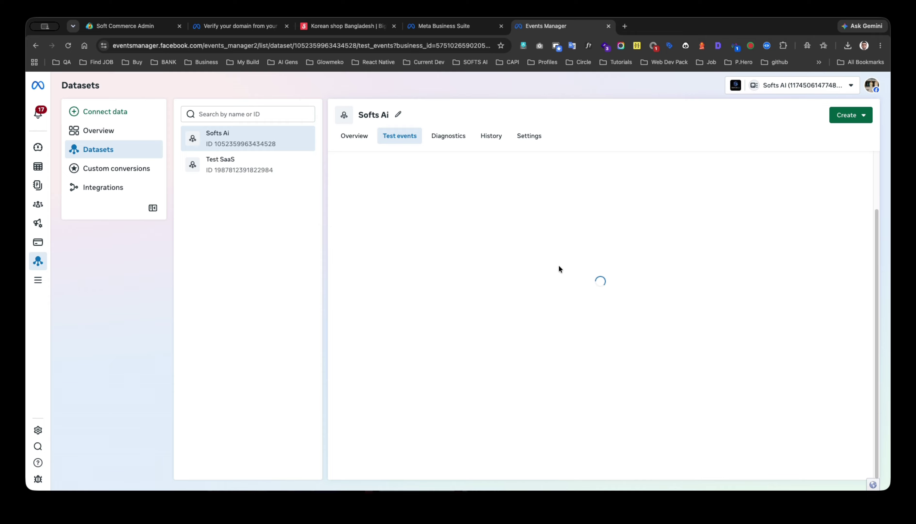
{"action": "left_click", "coordinate": [380, 230]}
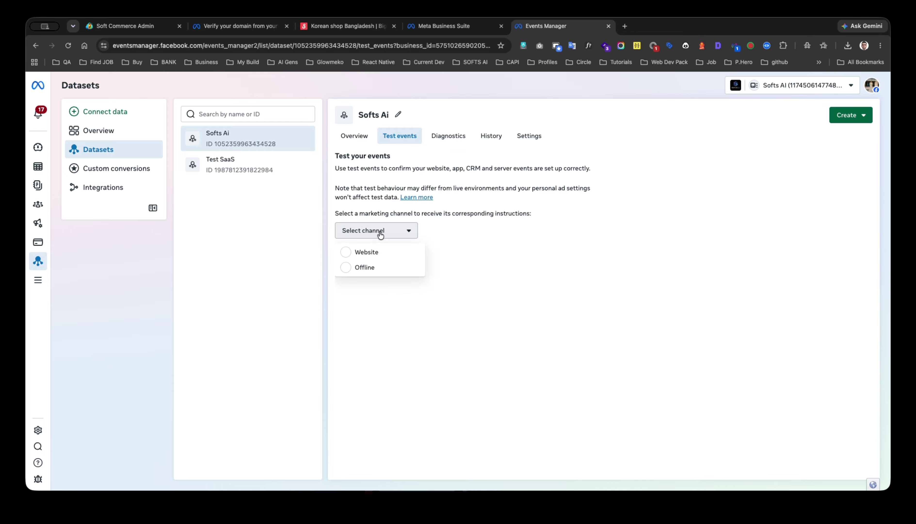
{"action": "left_click", "coordinate": [377, 254]}
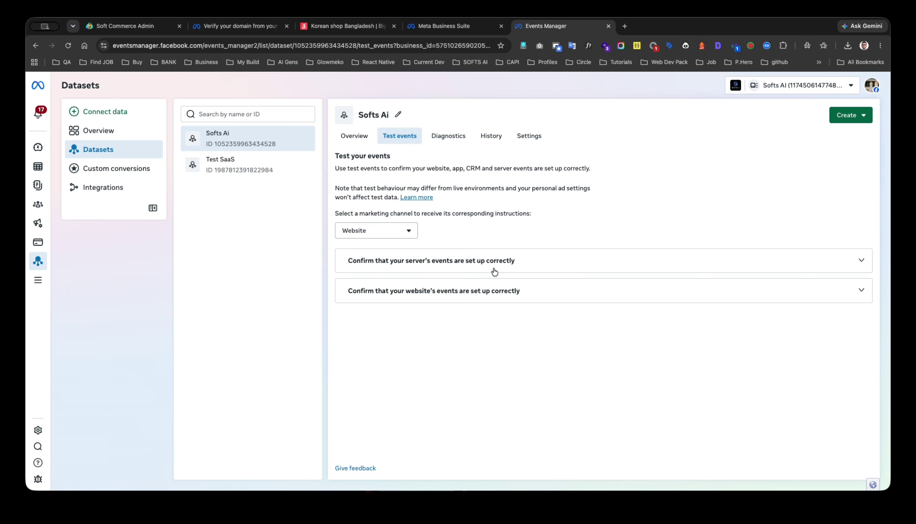
{"action": "left_click", "coordinate": [492, 269]}
{"action": "left_click", "coordinate": [468, 334]}
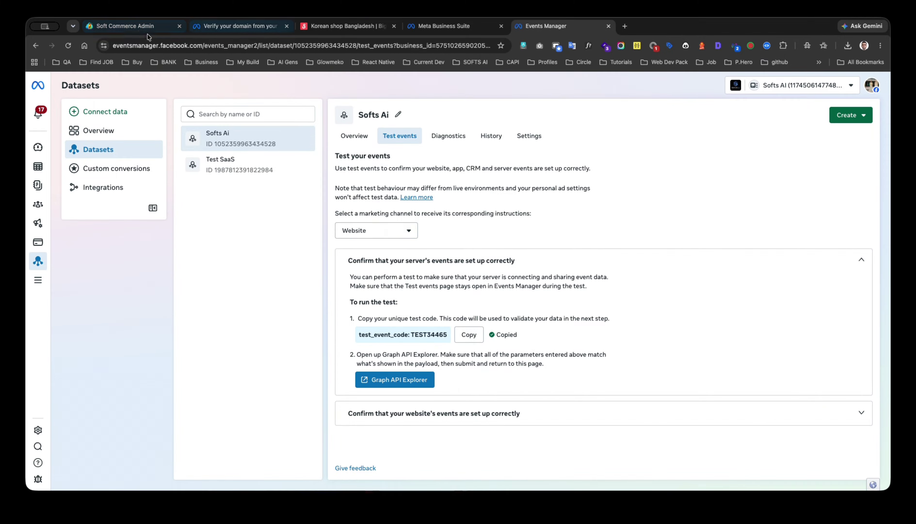
{"action": "left_click", "coordinate": [145, 25]}
{"action": "left_click", "coordinate": [211, 305]}
{"action": "key", "text": "super+v"}
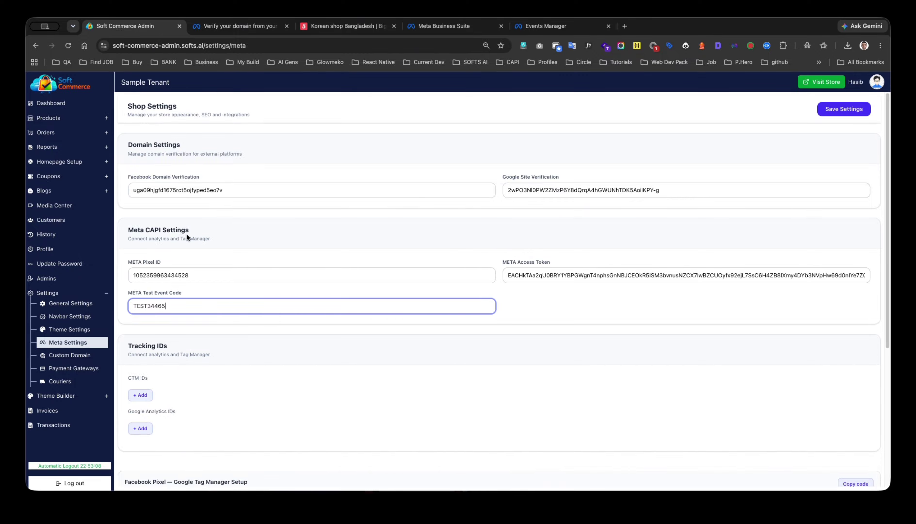
Save the shop settings, check the storefront and Events Manager, then move to the GTM IDs setting.
{"action": "left_click", "coordinate": [828, 112]}
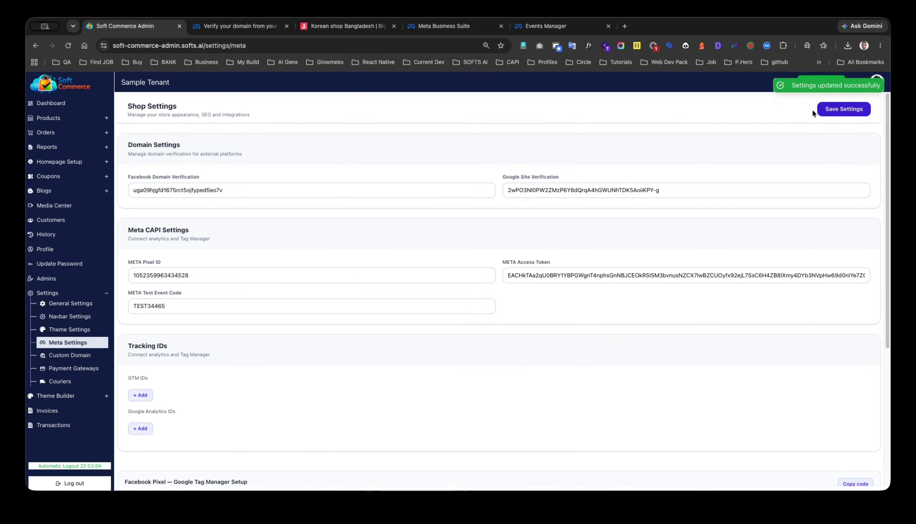
{"action": "left_click", "coordinate": [343, 26]}
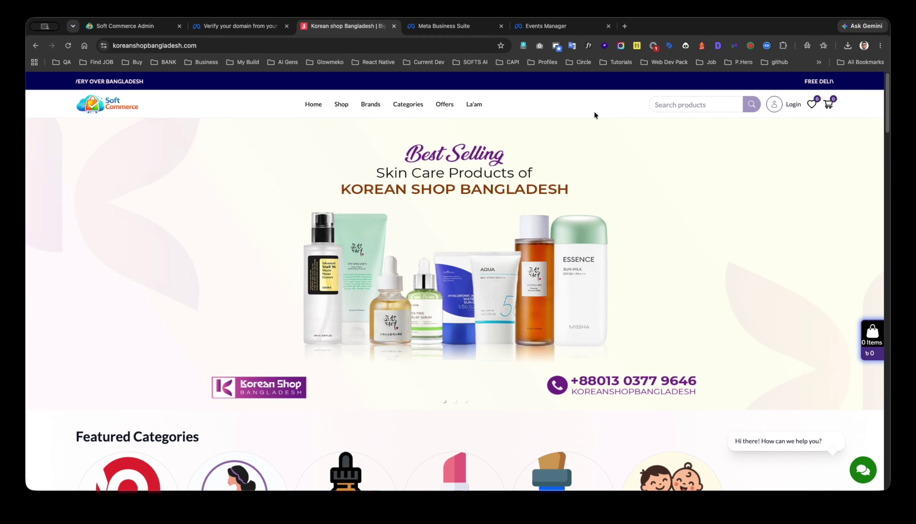
{"action": "left_click", "coordinate": [550, 26]}
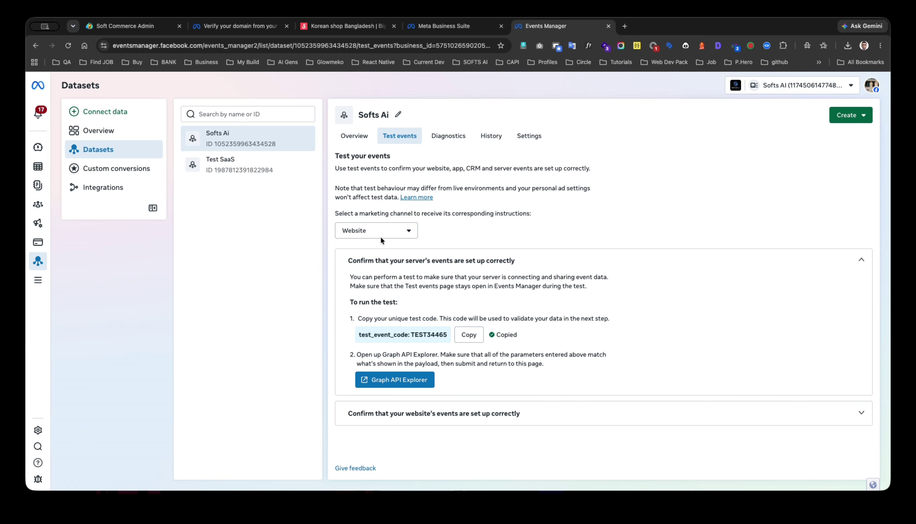
{"action": "left_click", "coordinate": [138, 24]}
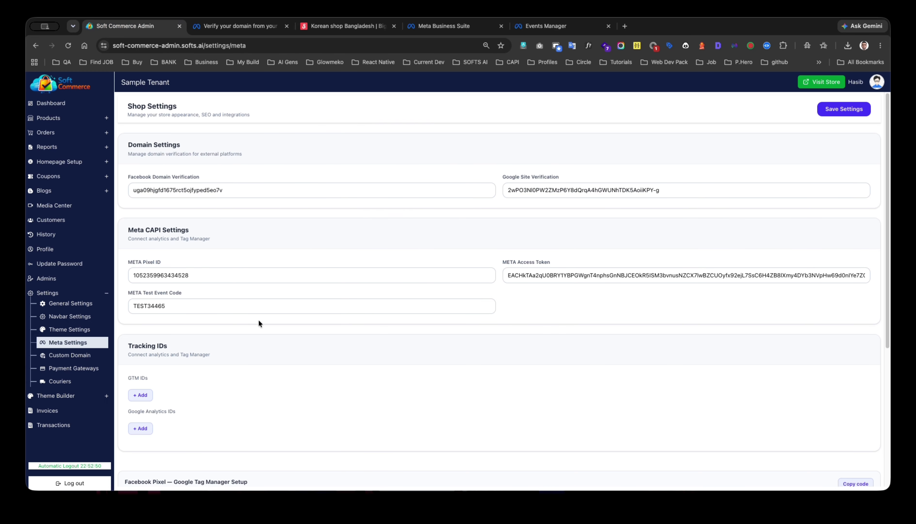
{"action": "scroll", "coordinate": [260, 320], "scroll_direction": "down", "scroll_amount": 3}
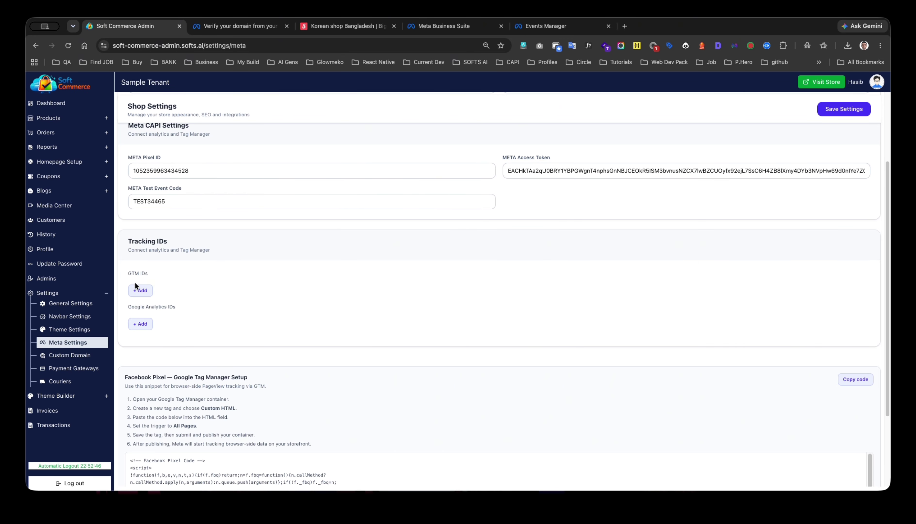
{"action": "left_click_drag", "start_coordinate": [126, 273], "coordinate": [149, 273]}
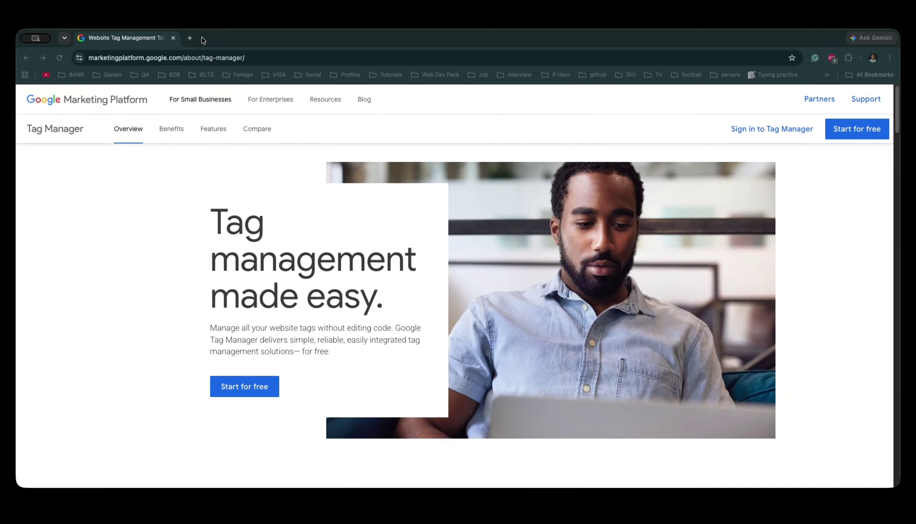
Search Google for 'gtm' in a new tab and open the Google Tag Manager page.
{"action": "left_click", "coordinate": [190, 38]}
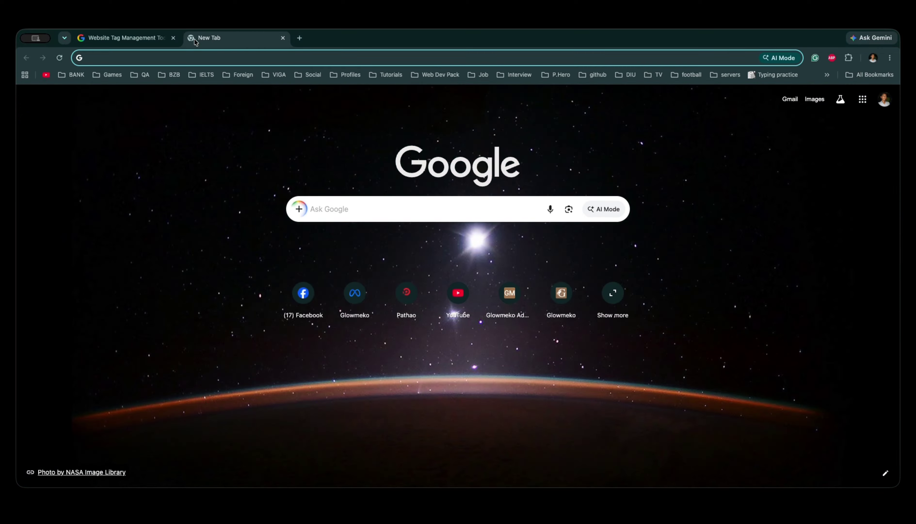
{"action": "type", "text": "gtm"}
{"action": "key", "text": "Return"}
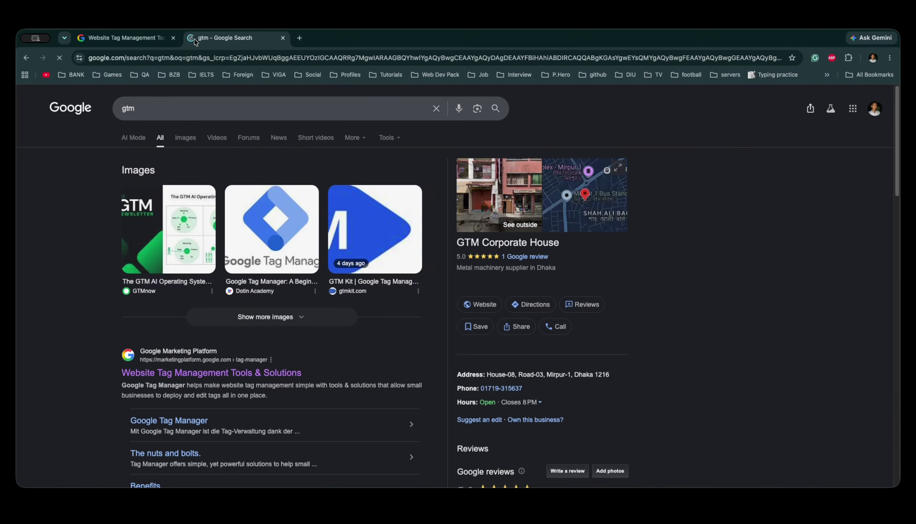
{"action": "left_click", "coordinate": [210, 376]}
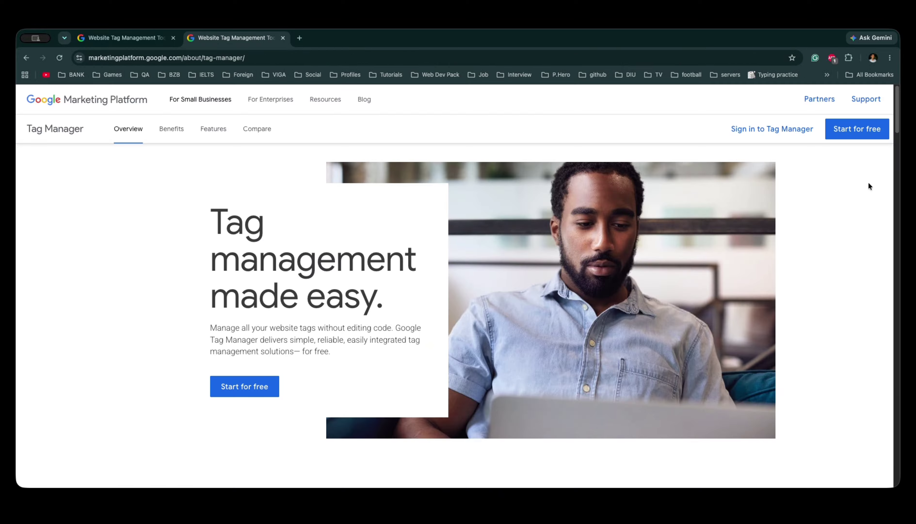
Start for free, switch to the other Google account, and begin creating a new Tag Manager account.
{"action": "left_click", "coordinate": [860, 130]}
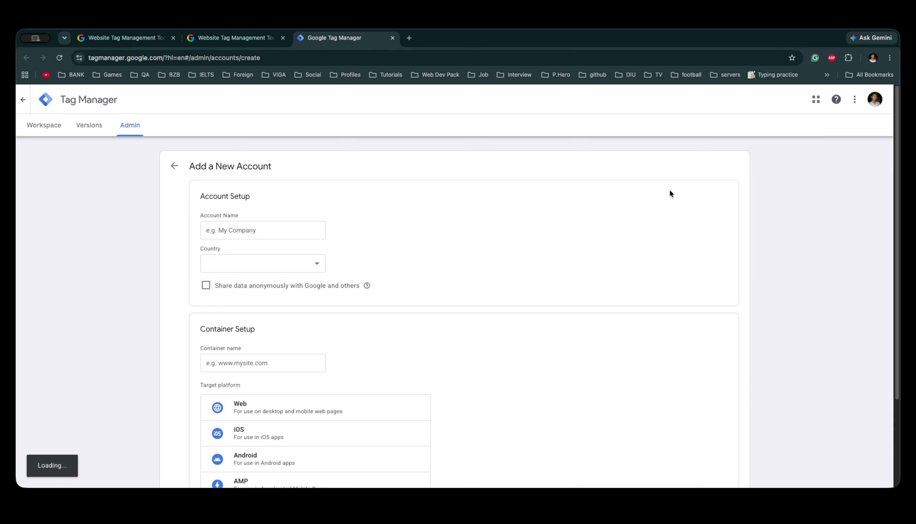
{"action": "left_click", "coordinate": [875, 99]}
{"action": "left_click", "coordinate": [793, 168]}
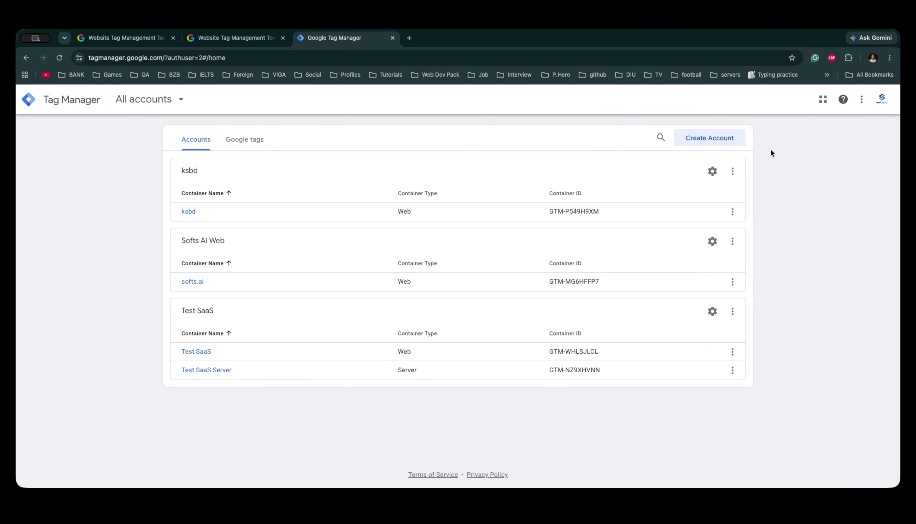
{"action": "left_click", "coordinate": [724, 140]}
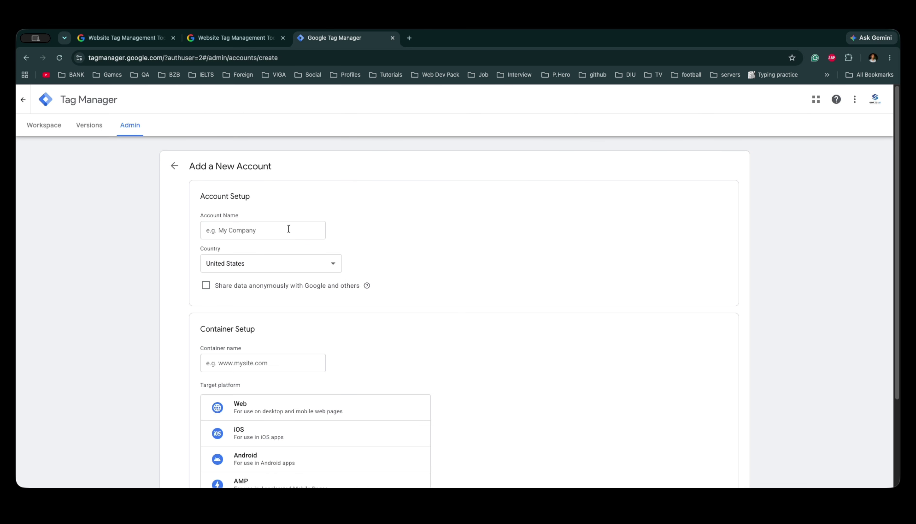
Name the new account and container 'ksbd' and target the container at Web.
{"action": "left_click", "coordinate": [282, 228]}
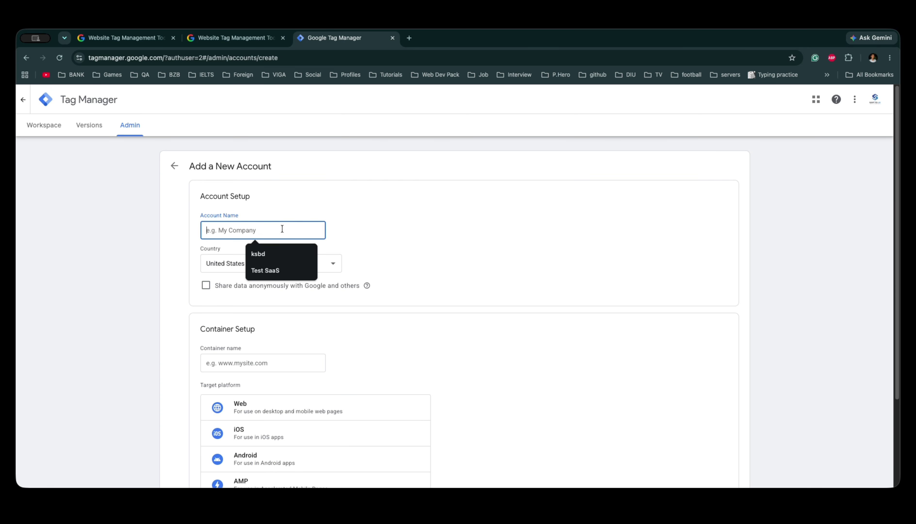
{"action": "left_click", "coordinate": [266, 257]}
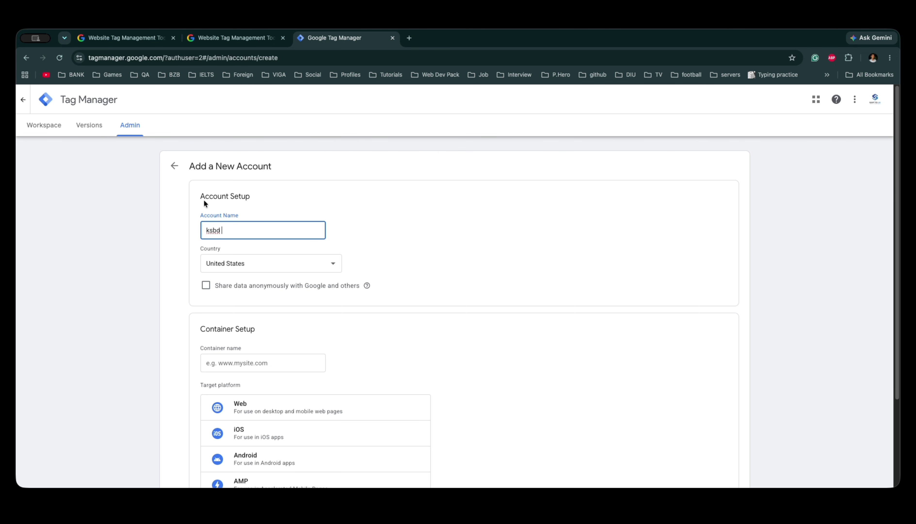
{"action": "left_click", "coordinate": [261, 359]}
{"action": "left_click", "coordinate": [269, 385]}
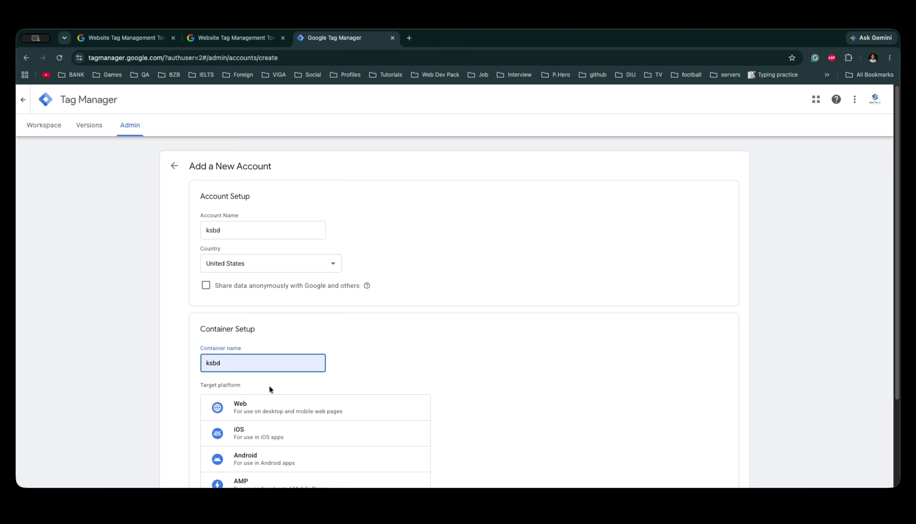
{"action": "left_click", "coordinate": [265, 403]}
Create the account, accept the terms, and copy container ID GTM-MJ9VRL65 from the install snippet.
{"action": "scroll", "coordinate": [382, 374], "scroll_direction": "down", "scroll_amount": 3}
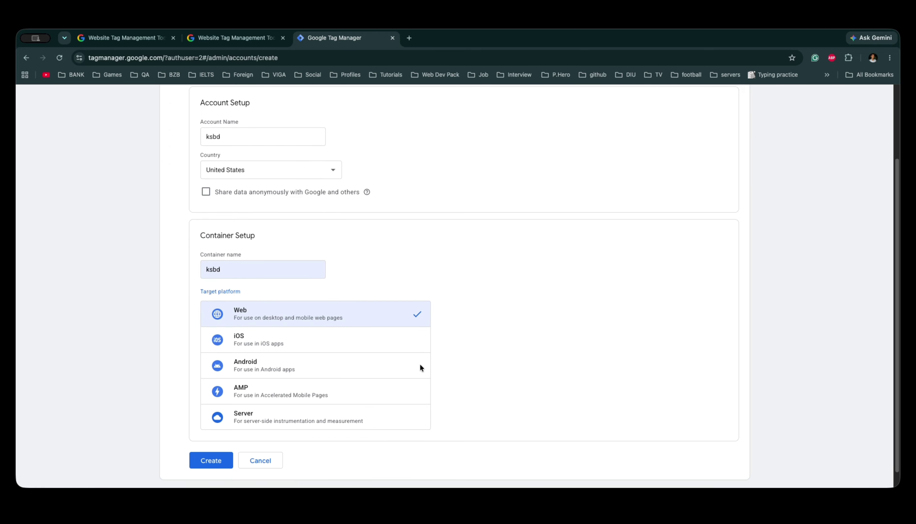
{"action": "scroll", "coordinate": [419, 363], "scroll_direction": "down", "scroll_amount": 1}
{"action": "left_click", "coordinate": [213, 442]}
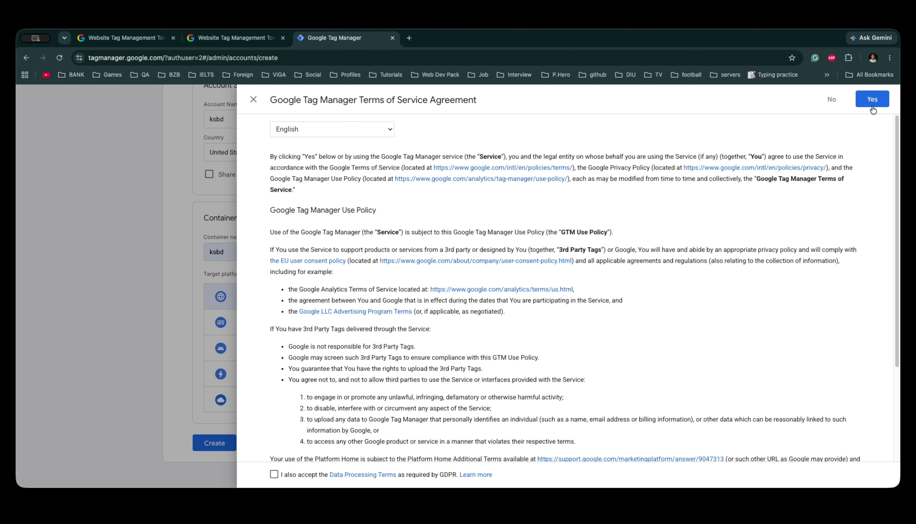
{"action": "left_click", "coordinate": [872, 99]}
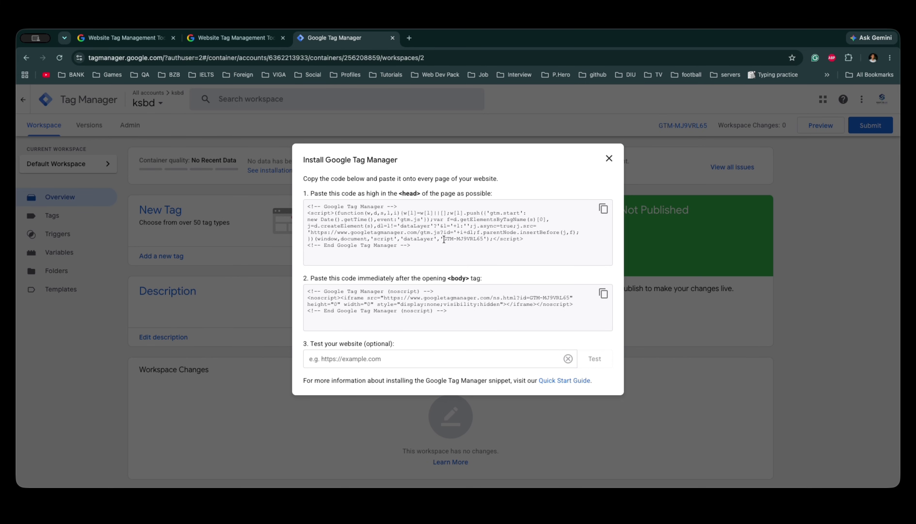
{"action": "left_click_drag", "start_coordinate": [444, 239], "coordinate": [481, 238]}
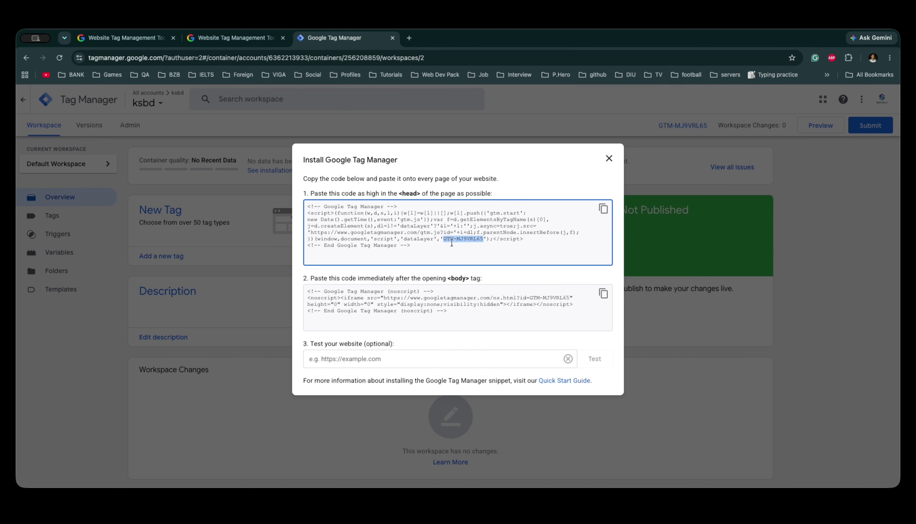
{"action": "key", "text": "super+grave"}
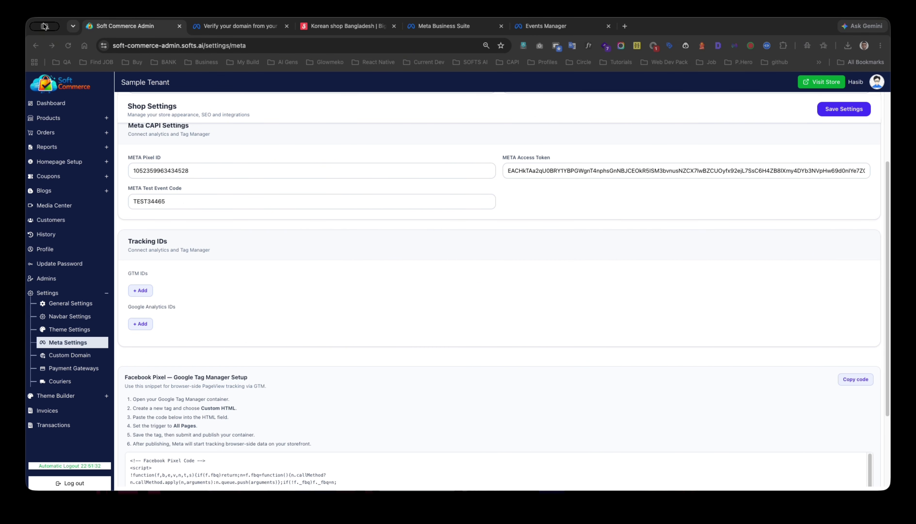
Add a new GTM ID entry in Meta Settings filled with GTM-WHLSJLCL.
{"action": "left_click", "coordinate": [140, 290]}
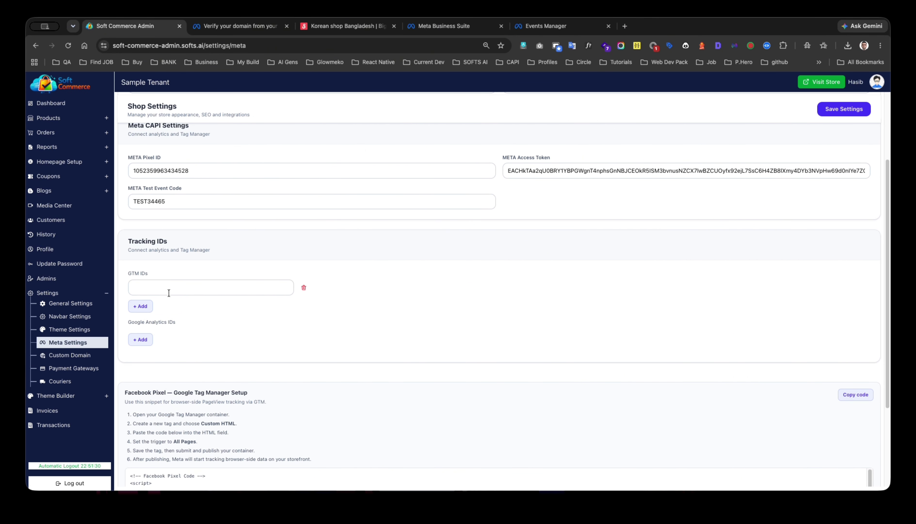
{"action": "left_click", "coordinate": [169, 290]}
{"action": "key", "text": "super+v"}
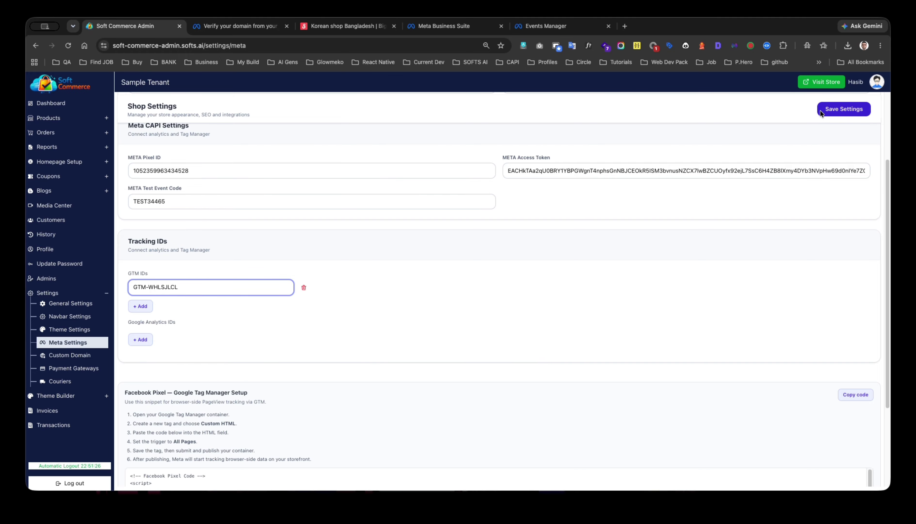
Save the shop settings and bring up the ksbd container's empty Tags list.
{"action": "left_click", "coordinate": [832, 109]}
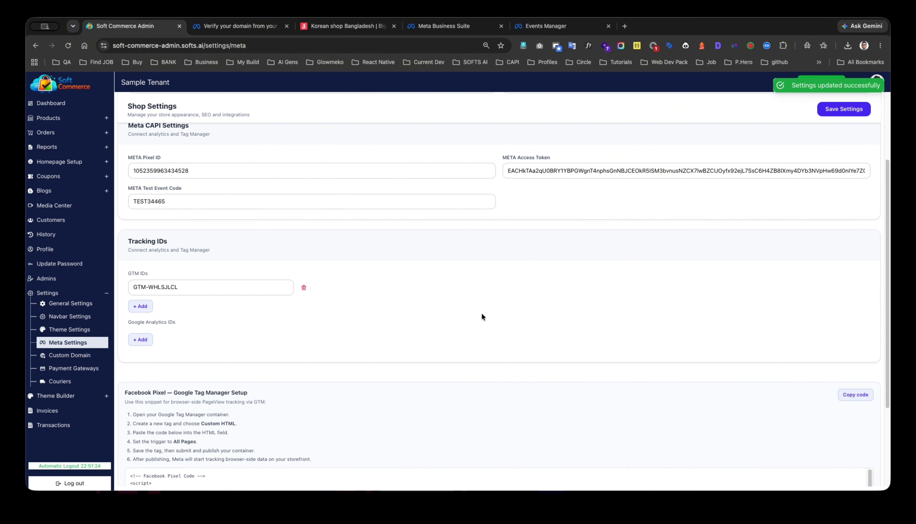
{"action": "scroll", "coordinate": [478, 312], "scroll_direction": "down", "scroll_amount": 5}
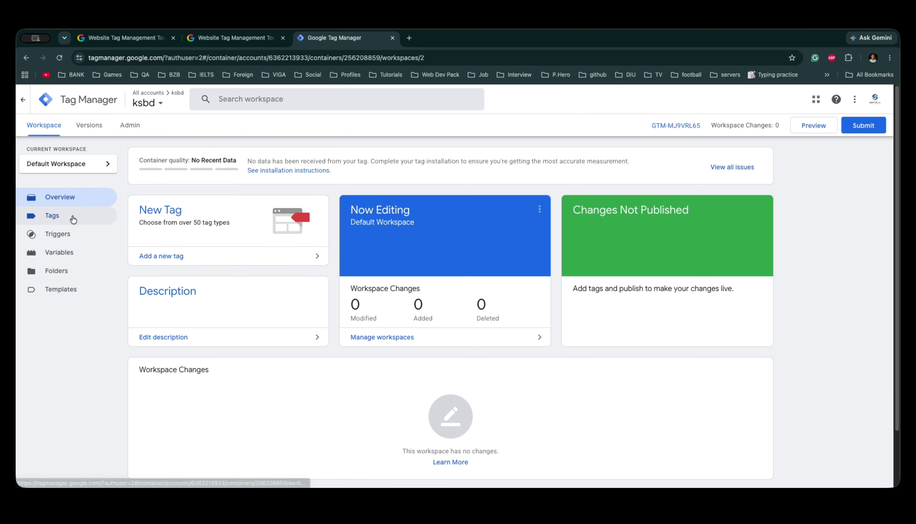
{"action": "left_click", "coordinate": [74, 217]}
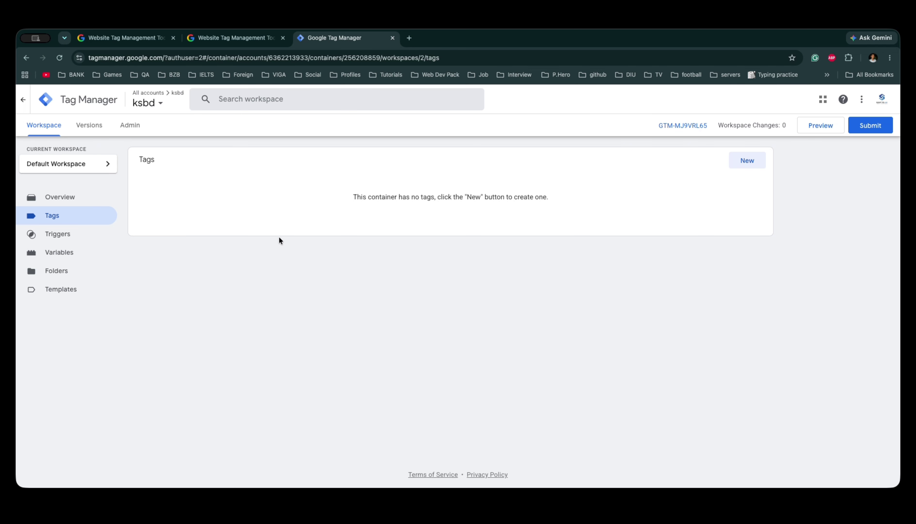
Create a Custom HTML tag containing the Facebook Pixel code copied from Meta Settings.
{"action": "left_click", "coordinate": [747, 164]}
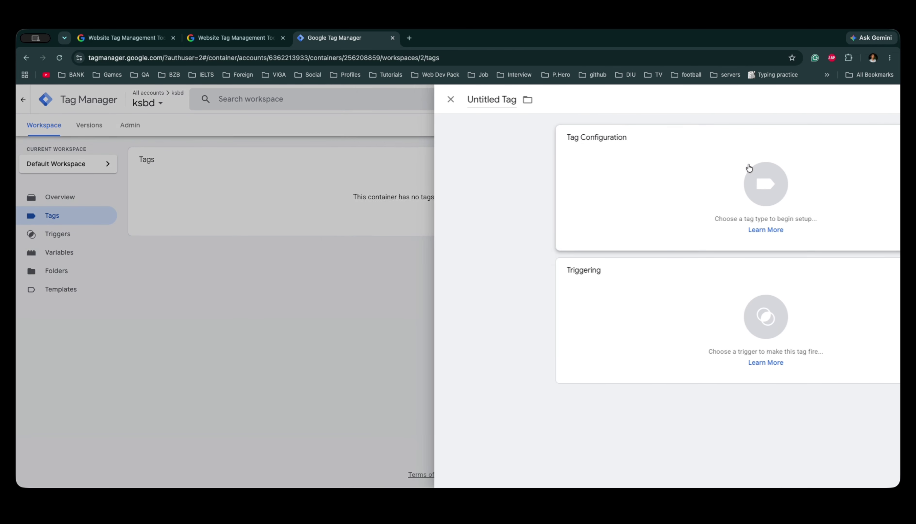
{"action": "left_click", "coordinate": [637, 179]}
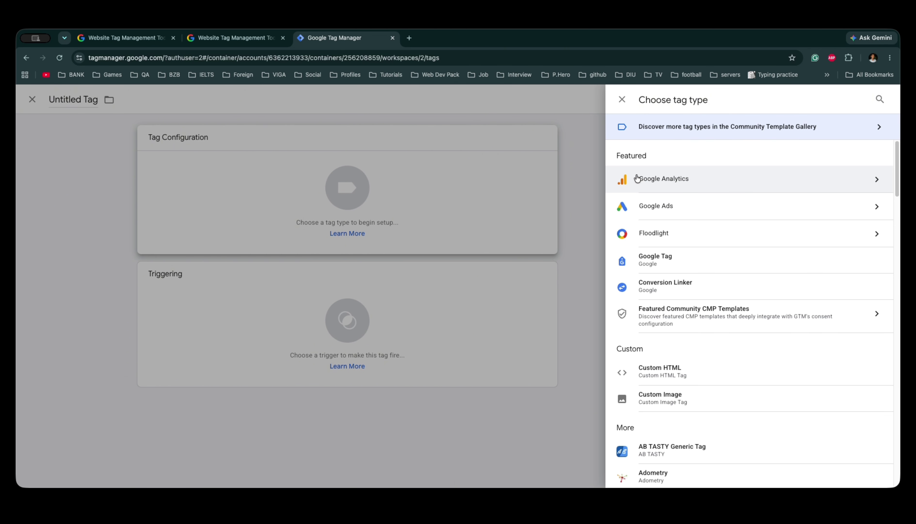
{"action": "left_click", "coordinate": [678, 363]}
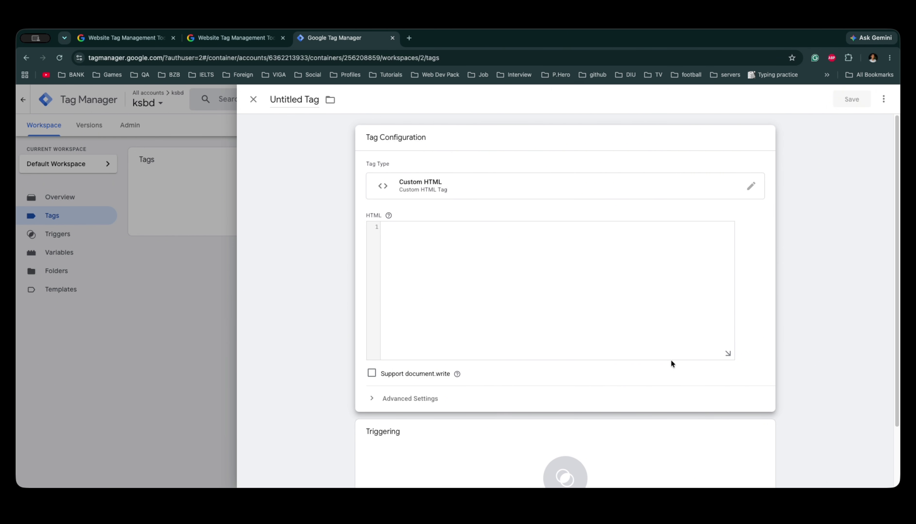
{"action": "key", "text": "super+grave"}
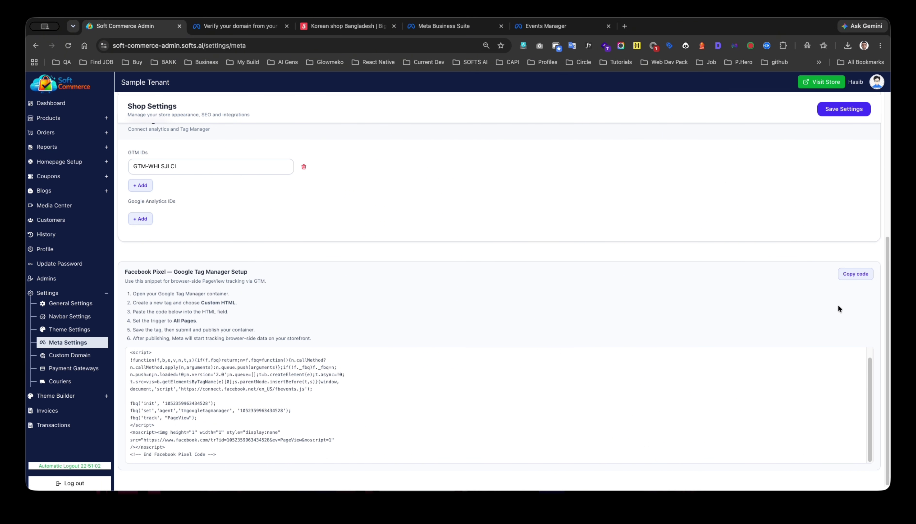
{"action": "left_click", "coordinate": [858, 273]}
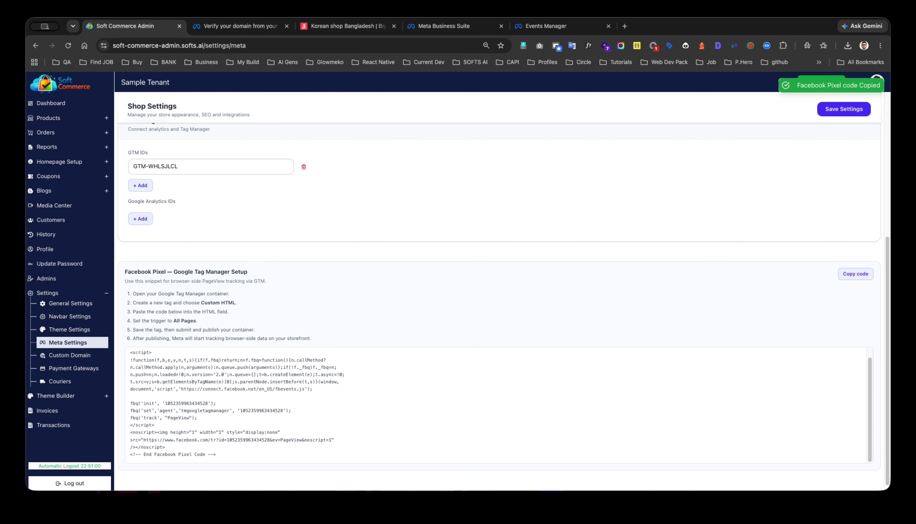
{"action": "key", "text": "super+grave"}
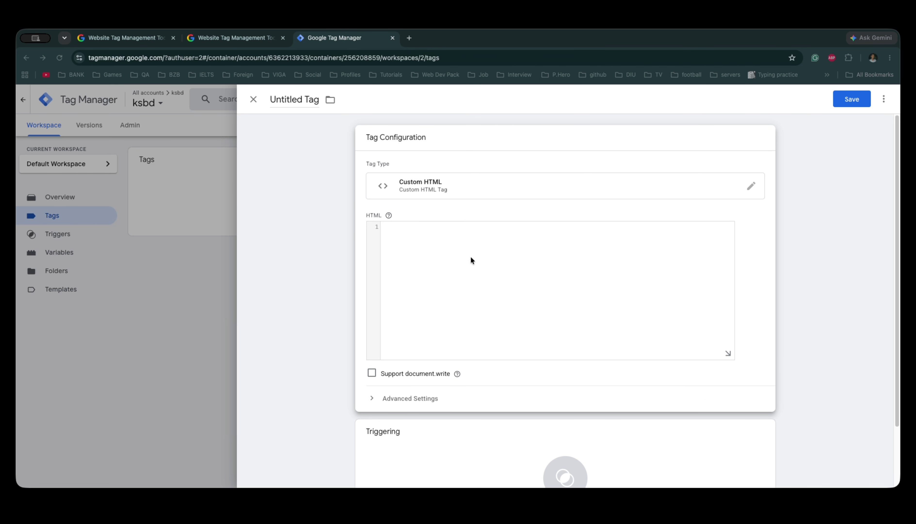
{"action": "key", "text": "super+v"}
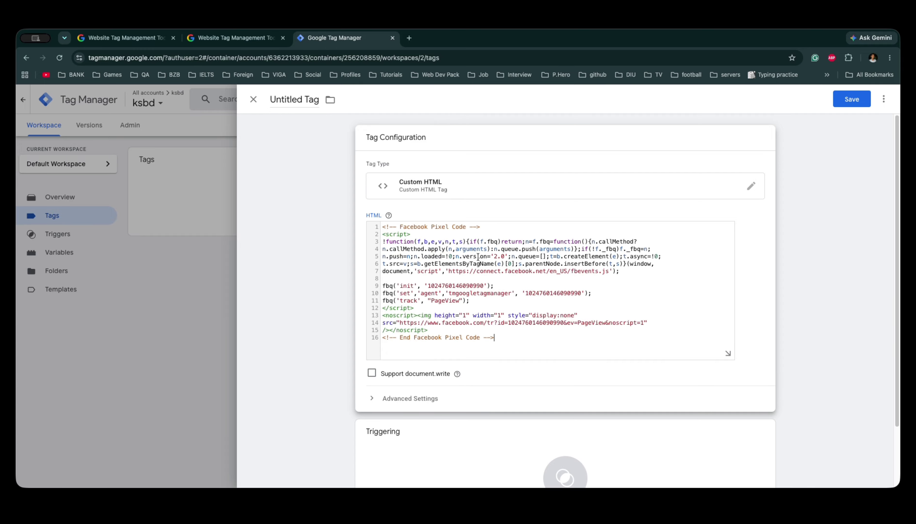
{"action": "scroll", "coordinate": [500, 321], "scroll_direction": "down", "scroll_amount": 1}
{"action": "scroll", "coordinate": [500, 319], "scroll_direction": "down", "scroll_amount": 1}
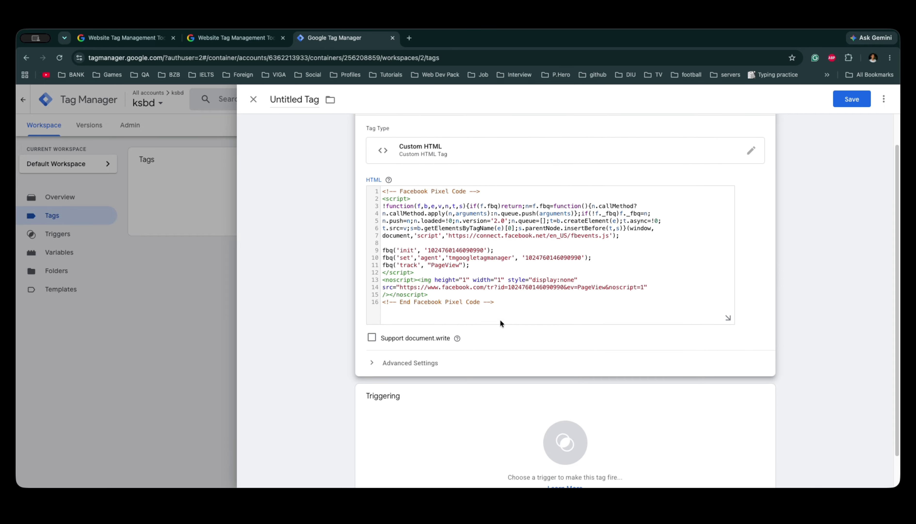
Set the tag to fire on All Pages and save it as 'Custom HTML'.
{"action": "left_click", "coordinate": [523, 396]}
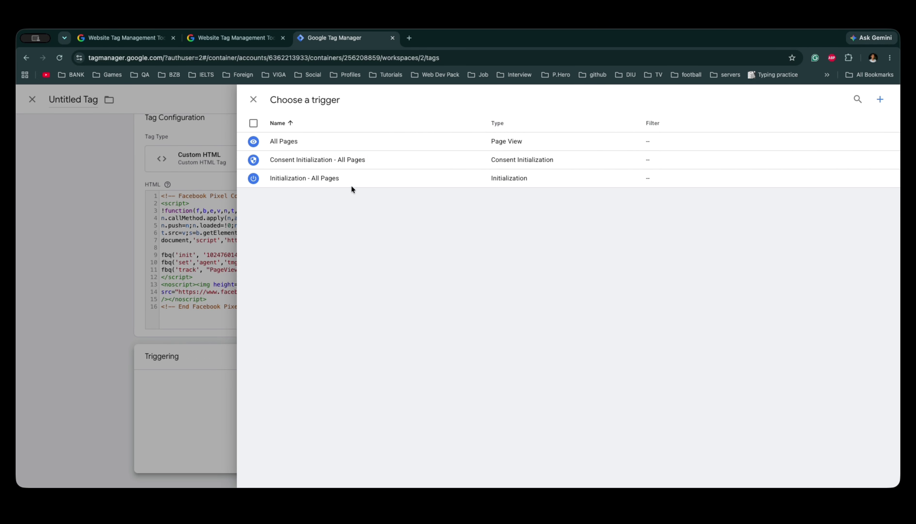
{"action": "left_click", "coordinate": [312, 145]}
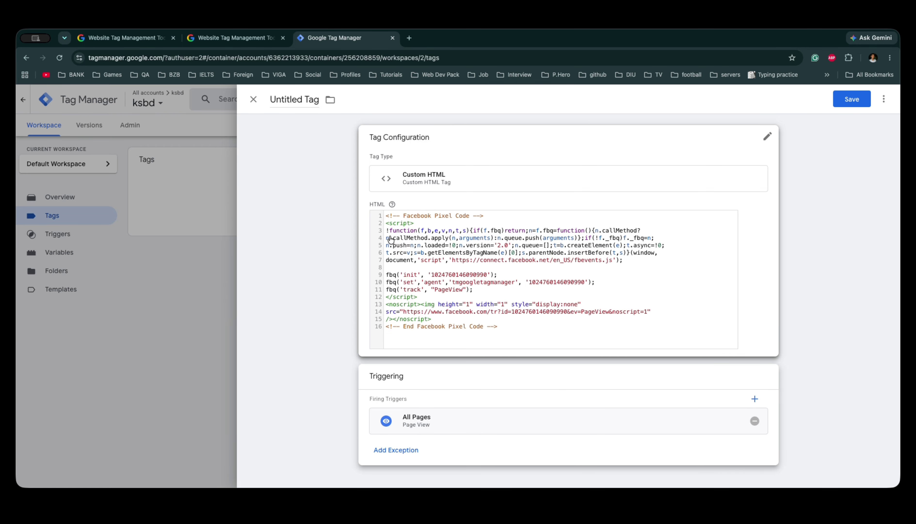
{"action": "left_click", "coordinate": [852, 98]}
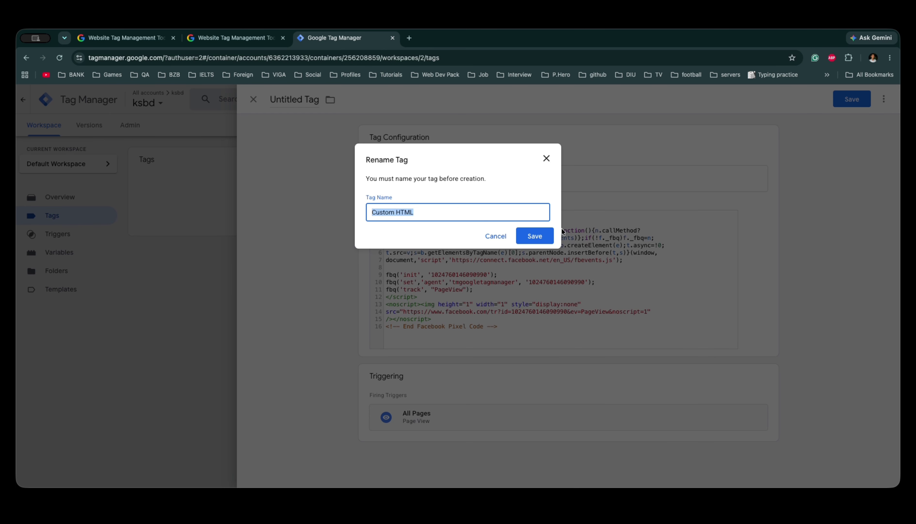
{"action": "left_click", "coordinate": [552, 235]}
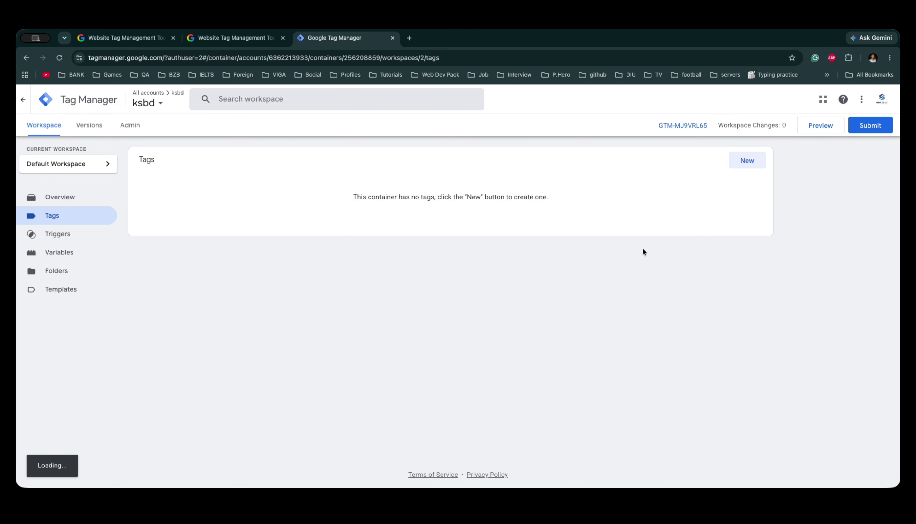
Submit and publish the workspace changes as container Version 2 without a description.
{"action": "left_click", "coordinate": [869, 126]}
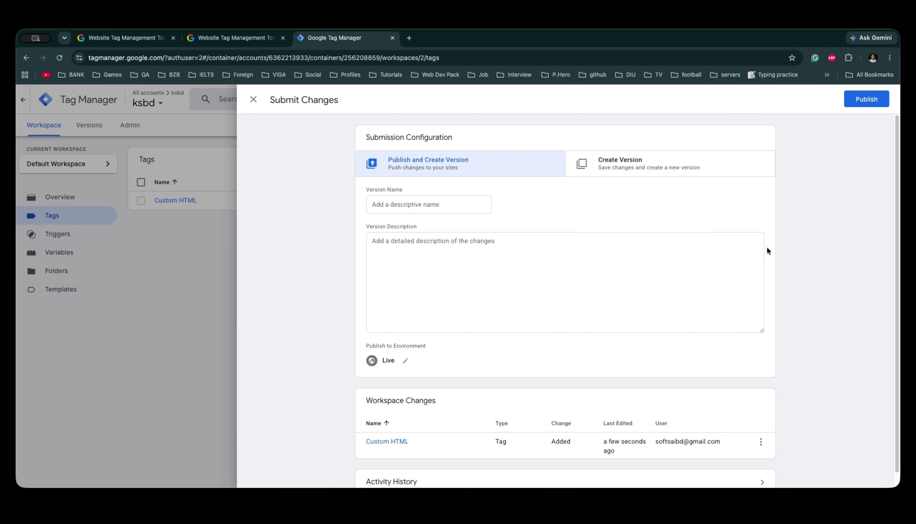
{"action": "left_click", "coordinate": [852, 101]}
{"action": "left_click", "coordinate": [588, 367]}
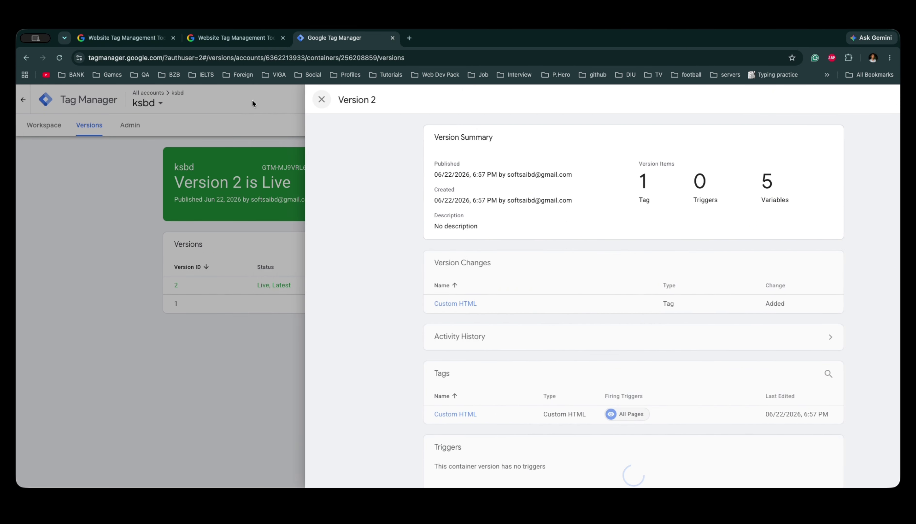
{"action": "left_click", "coordinate": [253, 100]}
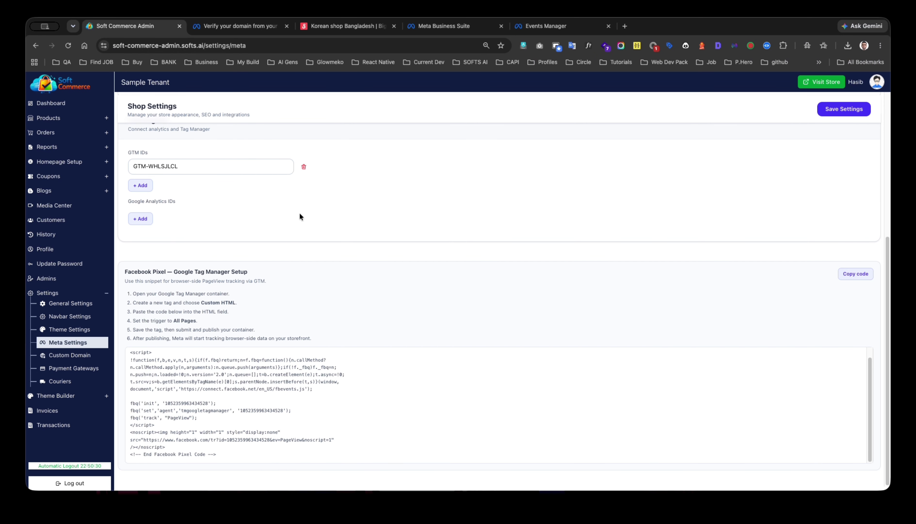
{"action": "scroll", "coordinate": [282, 260], "scroll_direction": "up", "scroll_amount": 1}
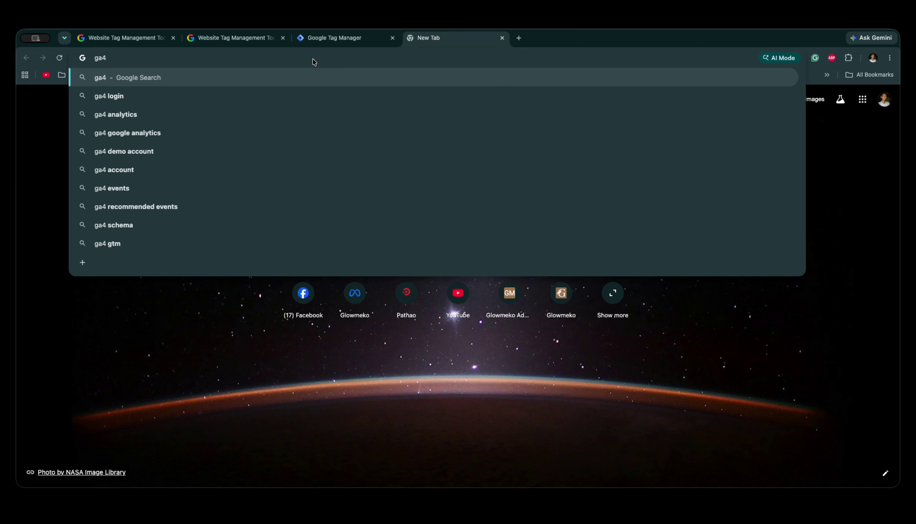
{"action": "key", "text": "Return"}
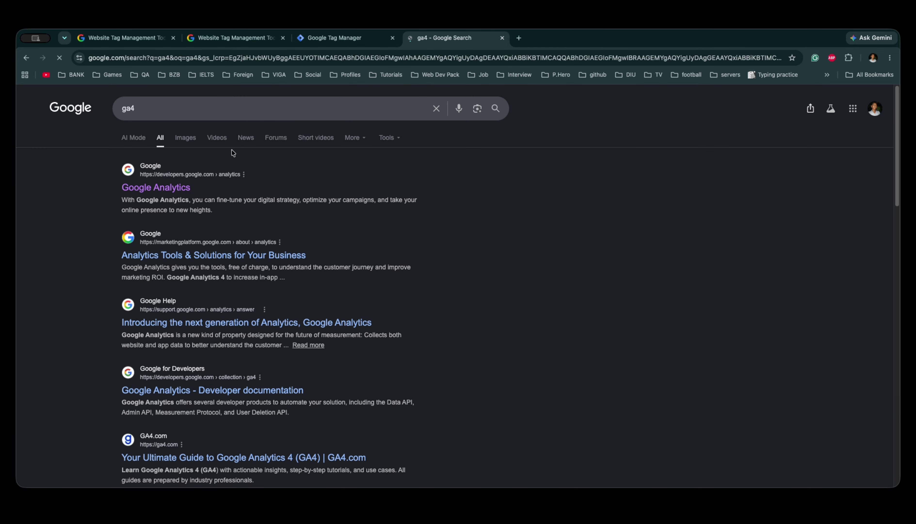
Open the Google Analytics result, pick a different Google account, and go into Analytics.
{"action": "left_click", "coordinate": [166, 192]}
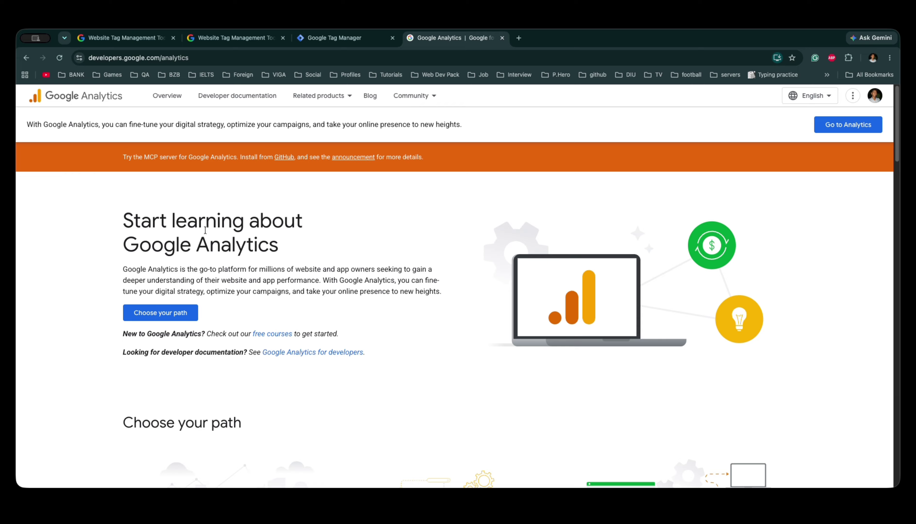
{"action": "left_click", "coordinate": [872, 121]}
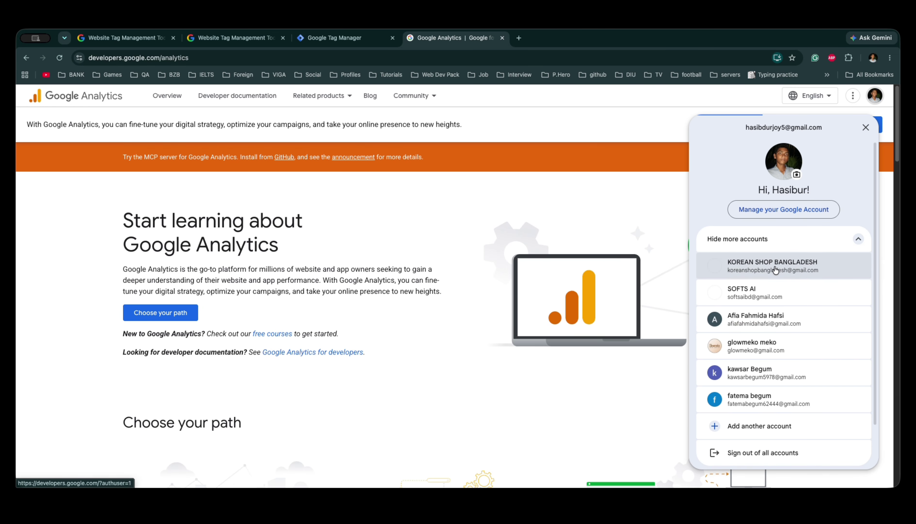
{"action": "left_click", "coordinate": [764, 300]}
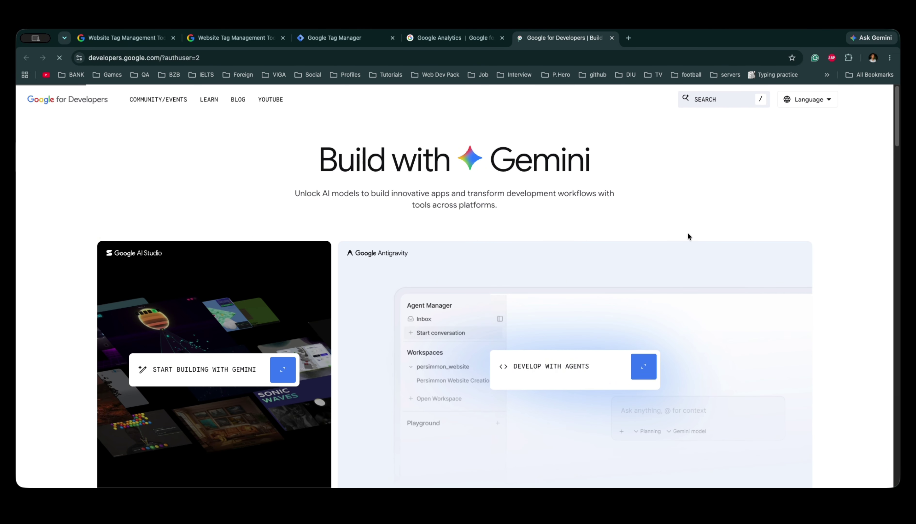
{"action": "left_click", "coordinate": [473, 37]}
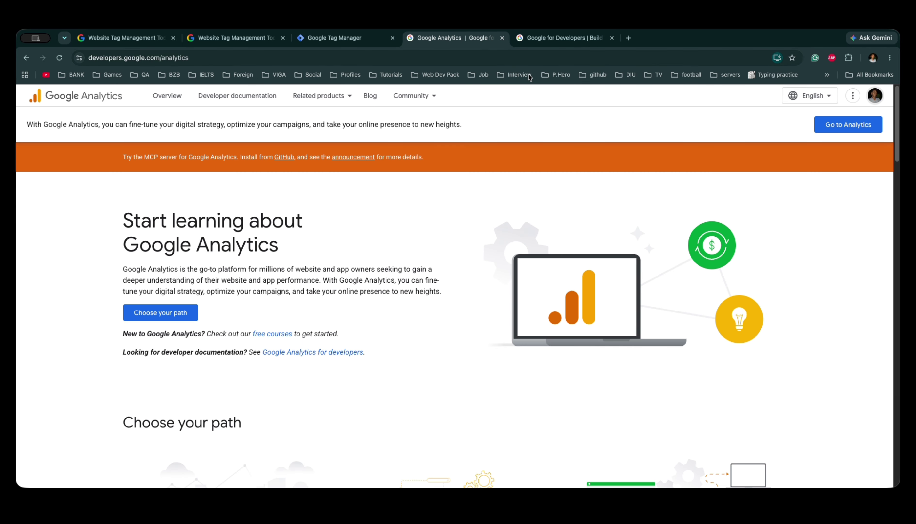
{"action": "left_click", "coordinate": [831, 128]}
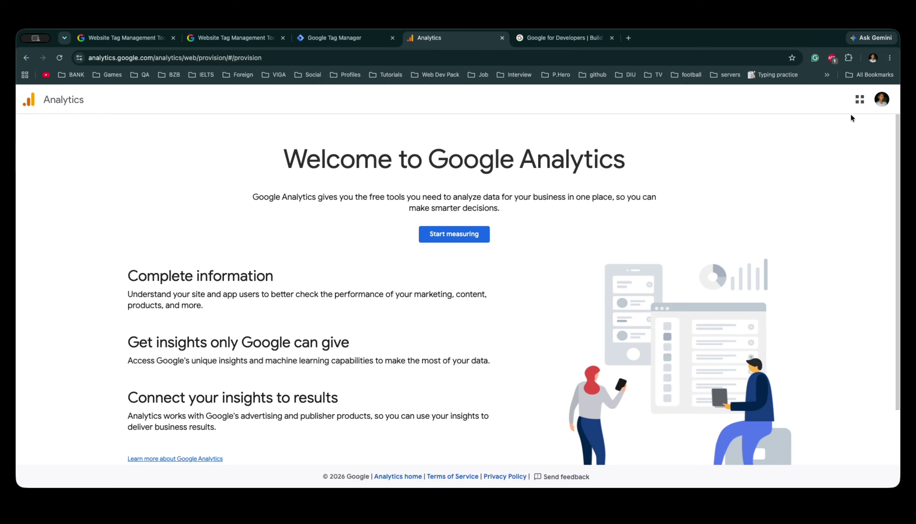
{"action": "left_click", "coordinate": [881, 99]}
Switch to the company Google account and start a new Analytics account from Admin.
{"action": "left_click", "coordinate": [811, 191]}
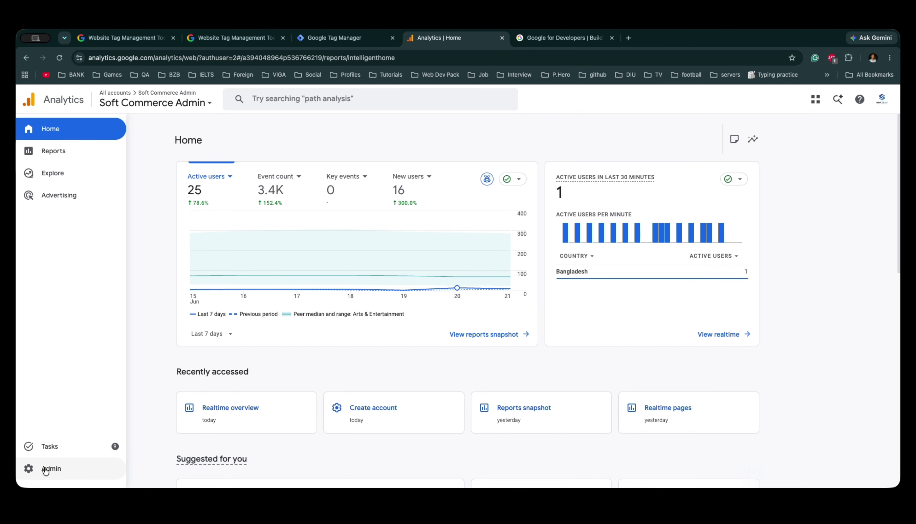
{"action": "left_click", "coordinate": [41, 467]}
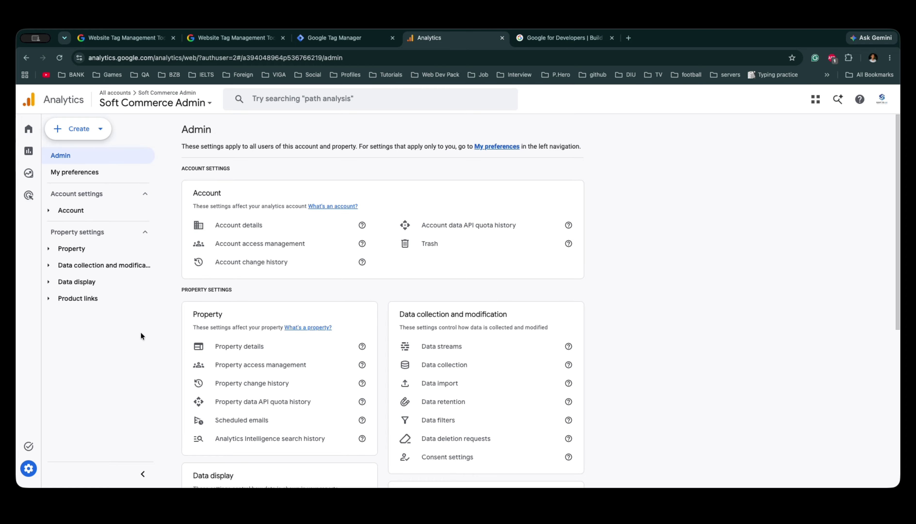
{"action": "left_click", "coordinate": [90, 133]}
{"action": "left_click", "coordinate": [80, 153]}
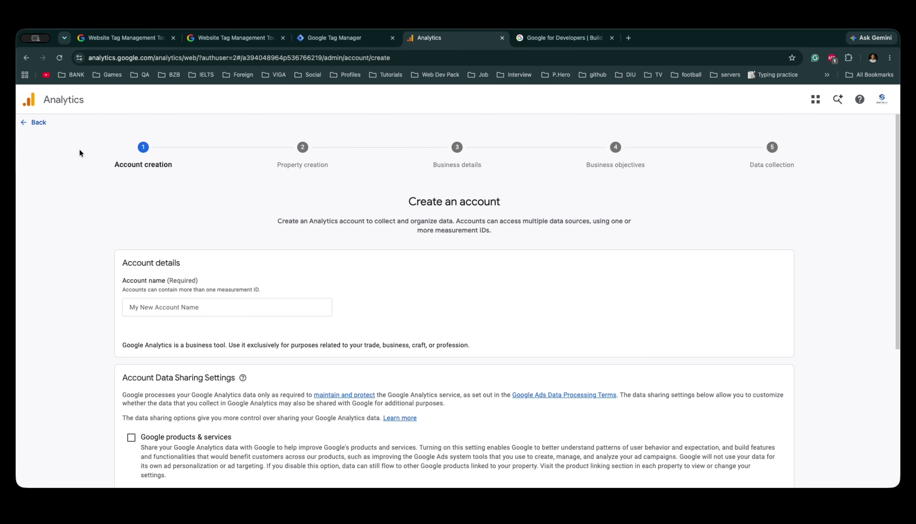
Name the account 'ksbd 2' and continue to property creation.
{"action": "left_click", "coordinate": [154, 305]}
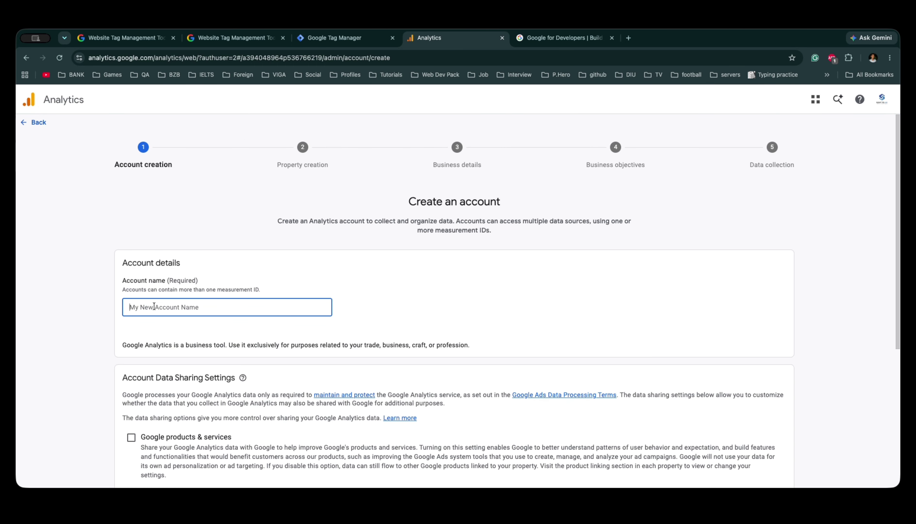
{"action": "type", "text": "ksbd 2"}
{"action": "scroll", "coordinate": [240, 325], "scroll_direction": "down", "scroll_amount": 5}
{"action": "left_click", "coordinate": [131, 469]}
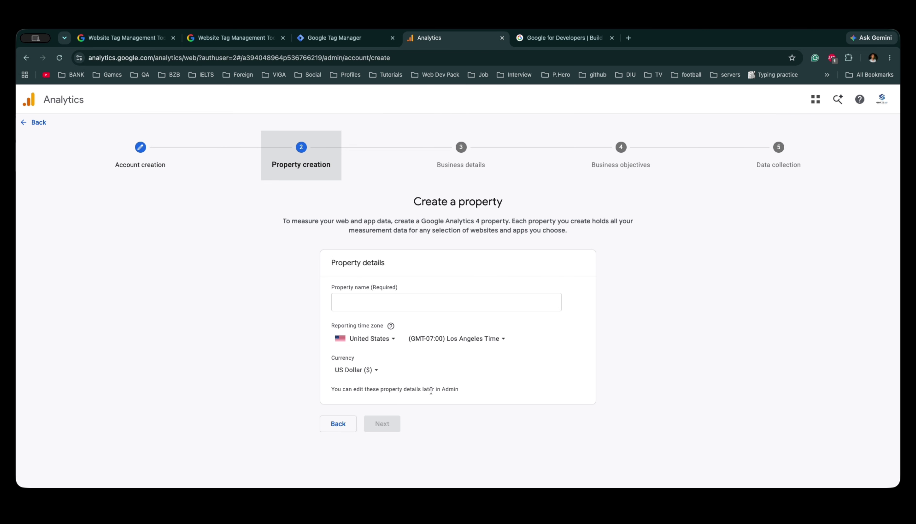
Create property 'ksbd' with Bangladesh time zone and Bangladeshi Taka currency.
{"action": "left_click", "coordinate": [387, 301]}
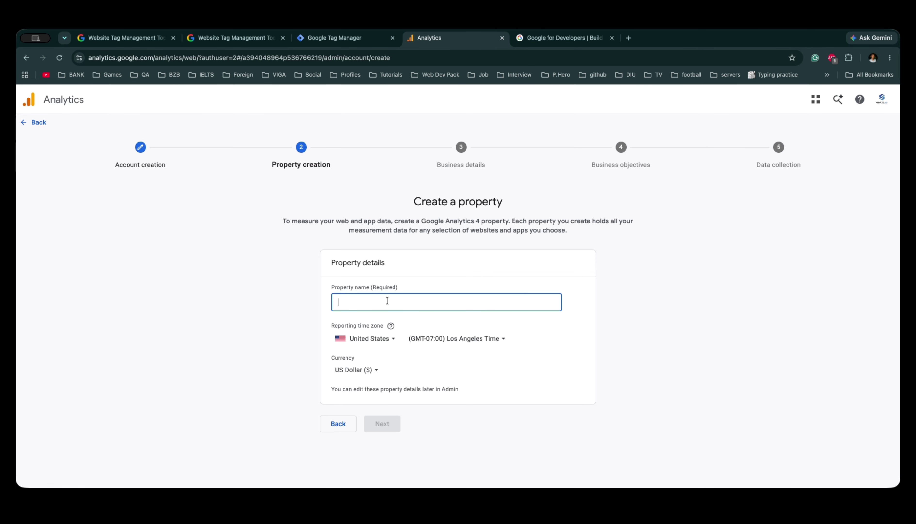
{"action": "type", "text": "ksbd"}
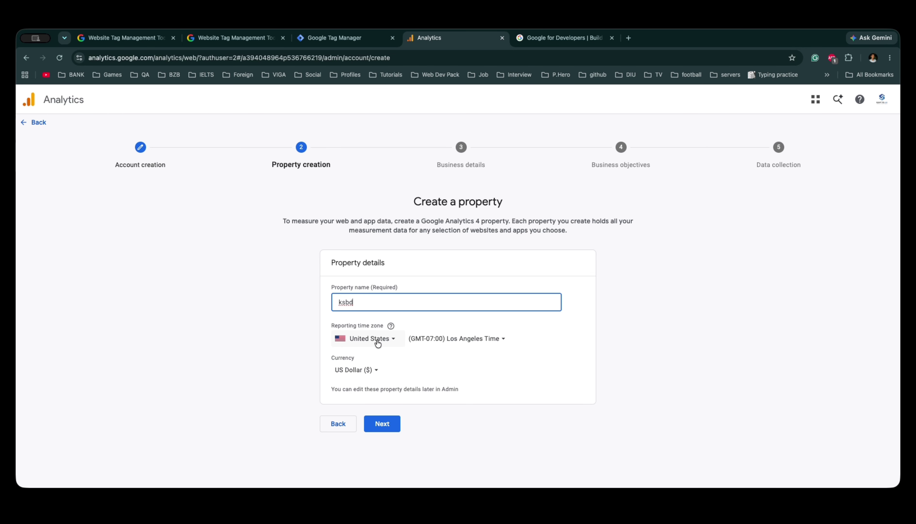
{"action": "left_click", "coordinate": [377, 342]}
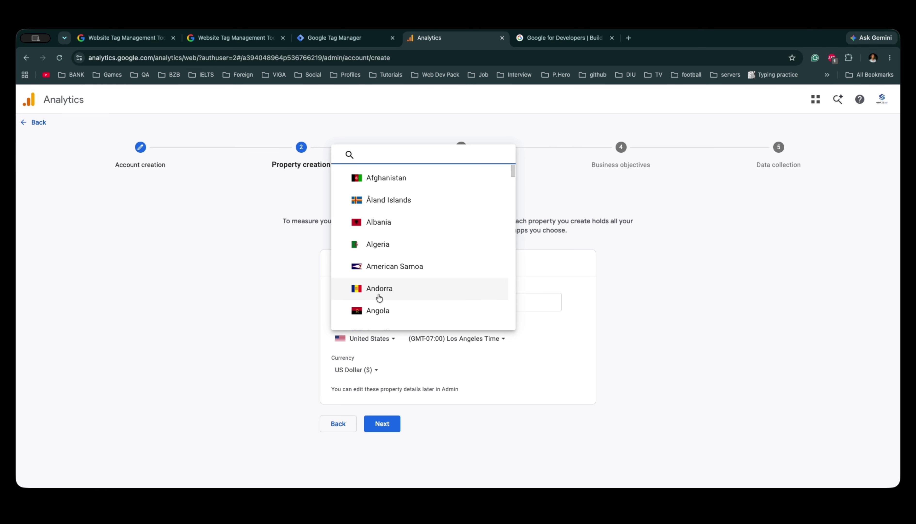
{"action": "type", "text": "ban"}
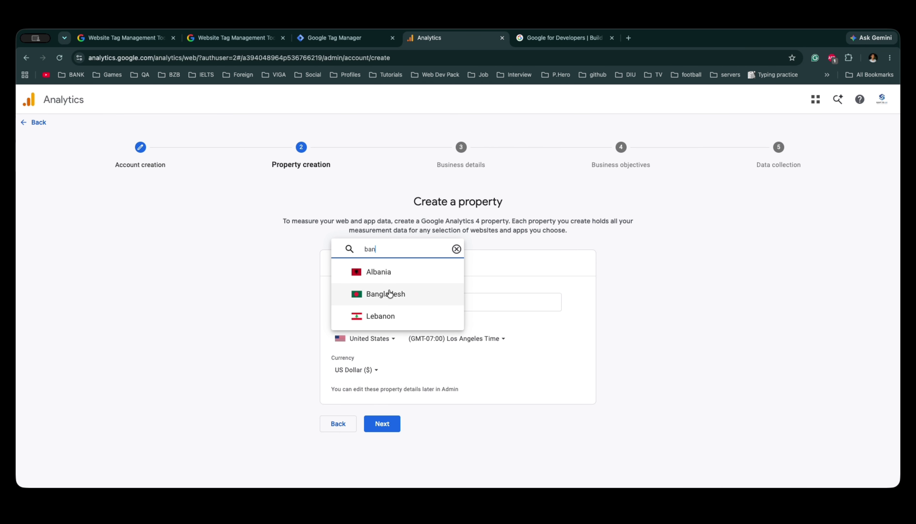
{"action": "left_click", "coordinate": [393, 293]}
{"action": "left_click", "coordinate": [360, 370]}
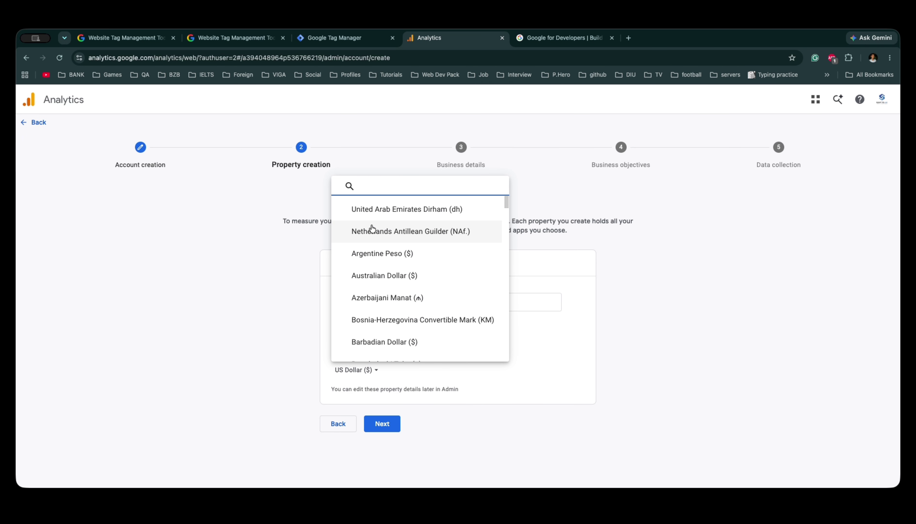
{"action": "type", "text": "taka"}
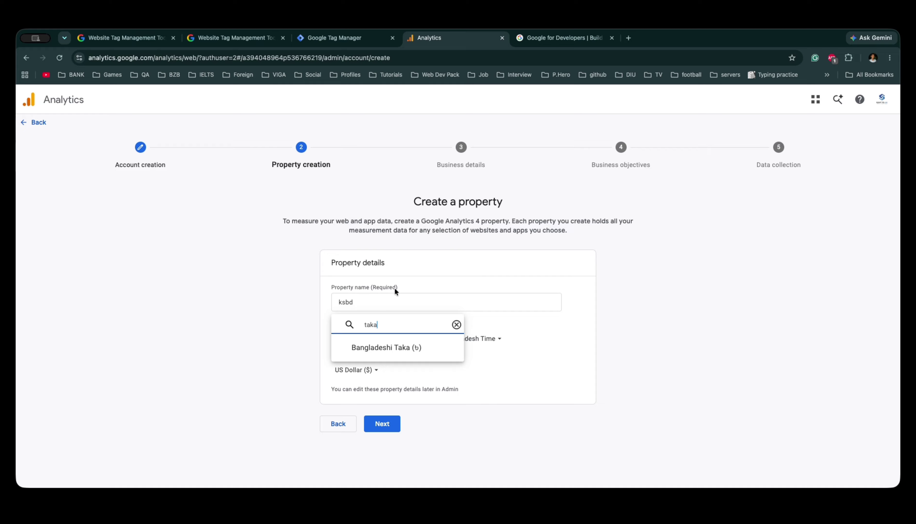
{"action": "left_click", "coordinate": [402, 347]}
{"action": "left_click", "coordinate": [388, 425]}
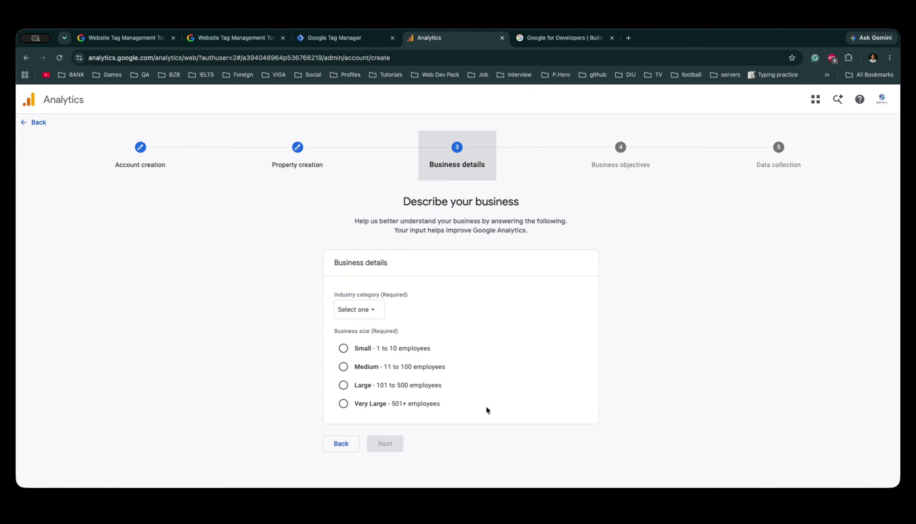
Describe the business as Small (1-10 employees) in the Beauty & Fitness industry.
{"action": "left_click", "coordinate": [363, 309]}
{"action": "left_click", "coordinate": [438, 317]}
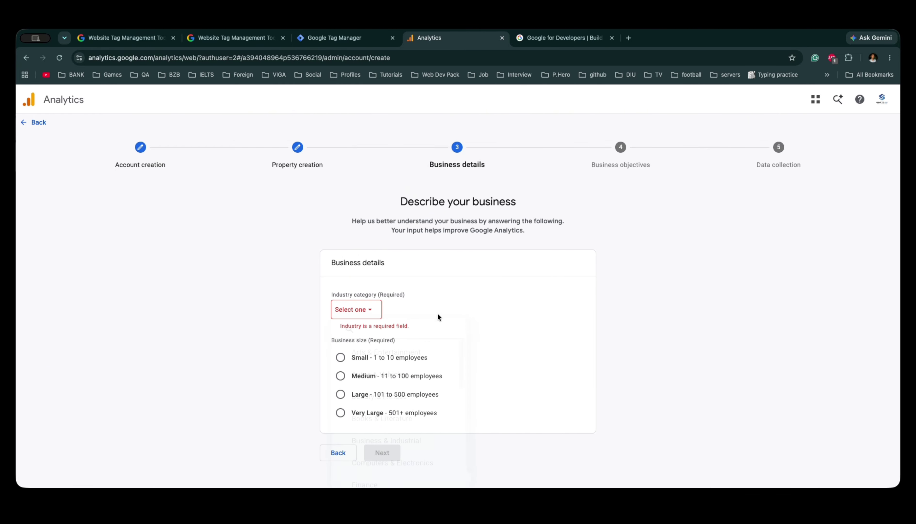
{"action": "left_click", "coordinate": [340, 357]}
{"action": "left_click", "coordinate": [361, 309]}
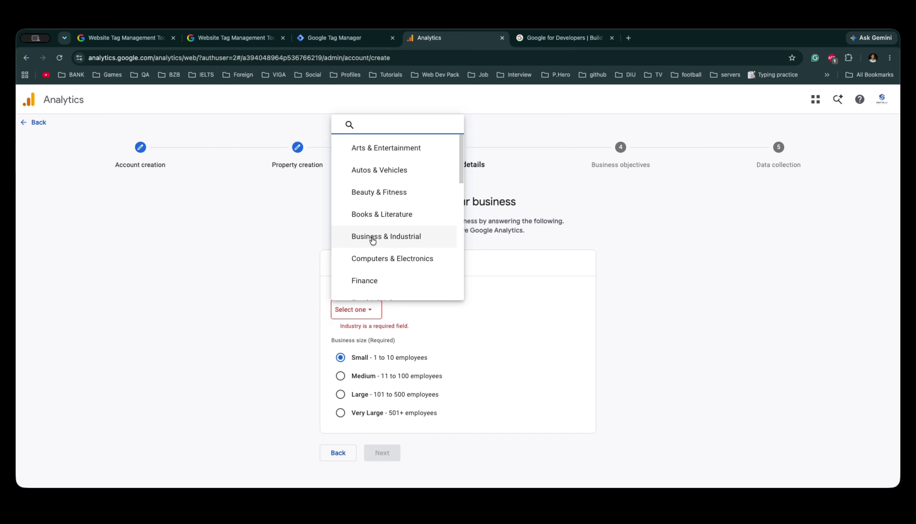
{"action": "type", "text": "be"}
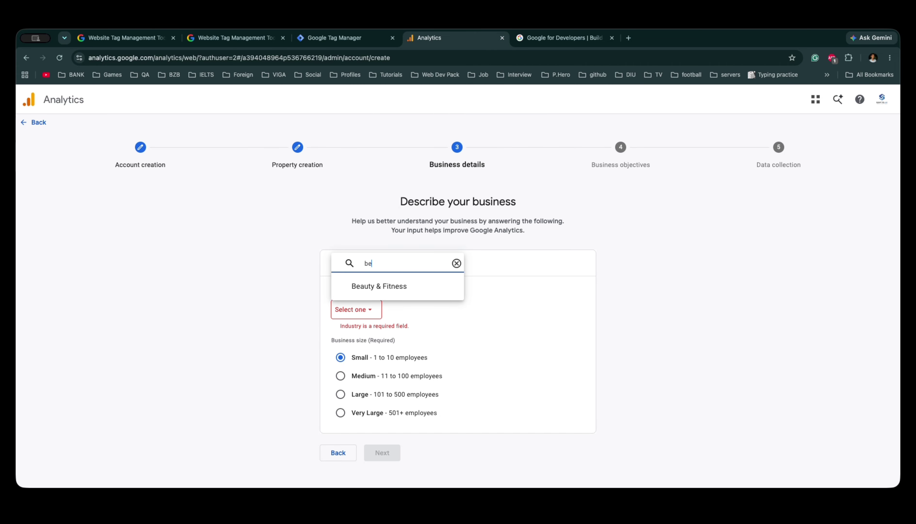
{"action": "left_click", "coordinate": [388, 286]}
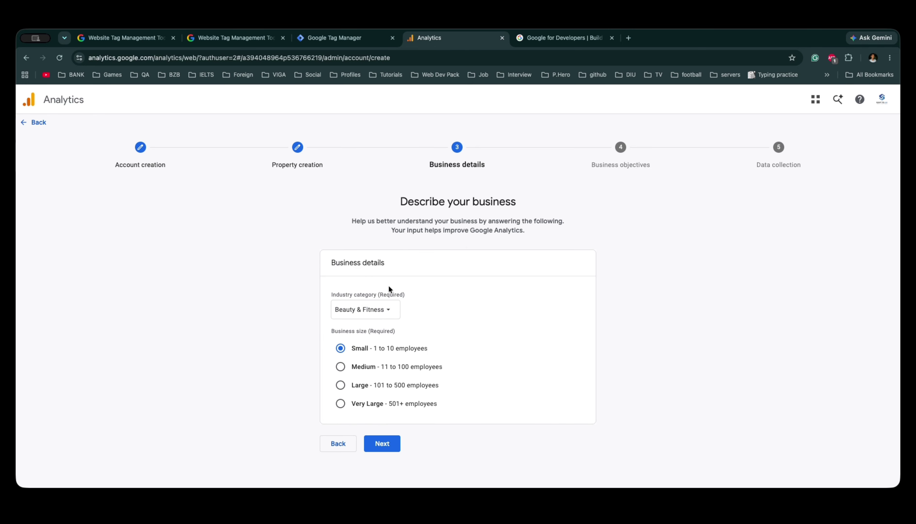
{"action": "left_click", "coordinate": [386, 442]}
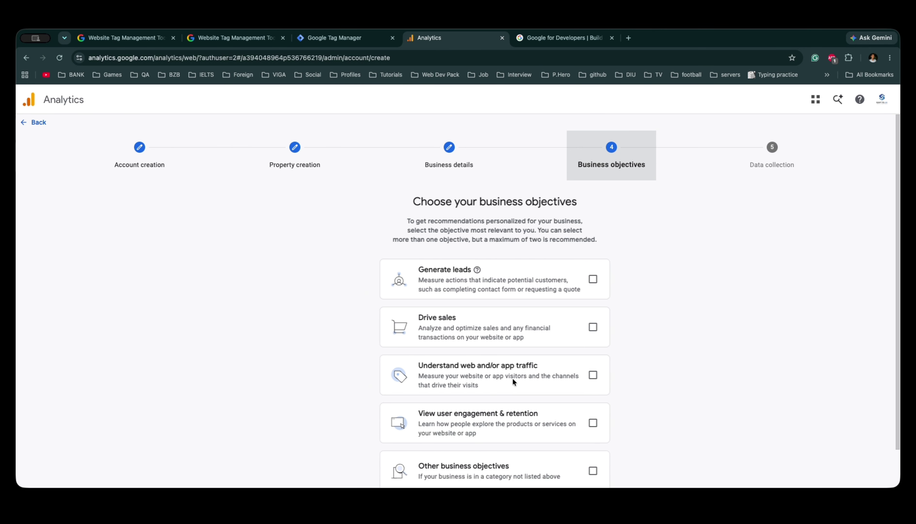
Choose Generate leads, Drive sales, web/app traffic and user engagement objectives, then create and accept terms.
{"action": "left_click", "coordinate": [553, 279]}
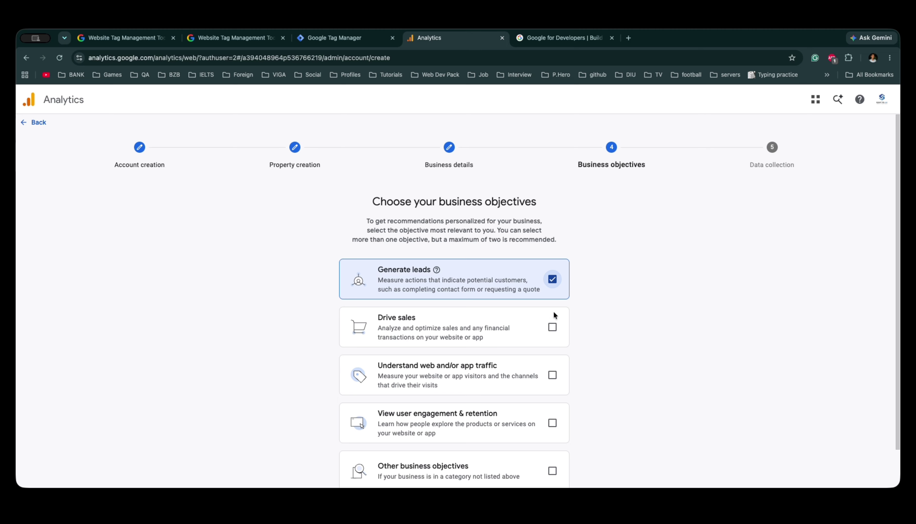
{"action": "left_click", "coordinate": [552, 327]}
{"action": "scroll", "coordinate": [552, 327], "scroll_direction": "down", "scroll_amount": 1}
{"action": "left_click", "coordinate": [552, 351]}
{"action": "left_click", "coordinate": [552, 402]}
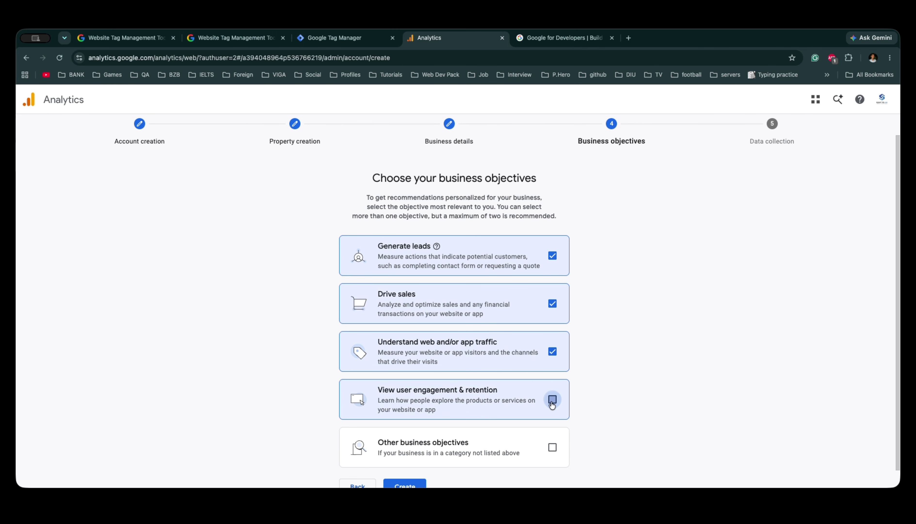
{"action": "scroll", "coordinate": [606, 370], "scroll_direction": "down", "scroll_amount": 1}
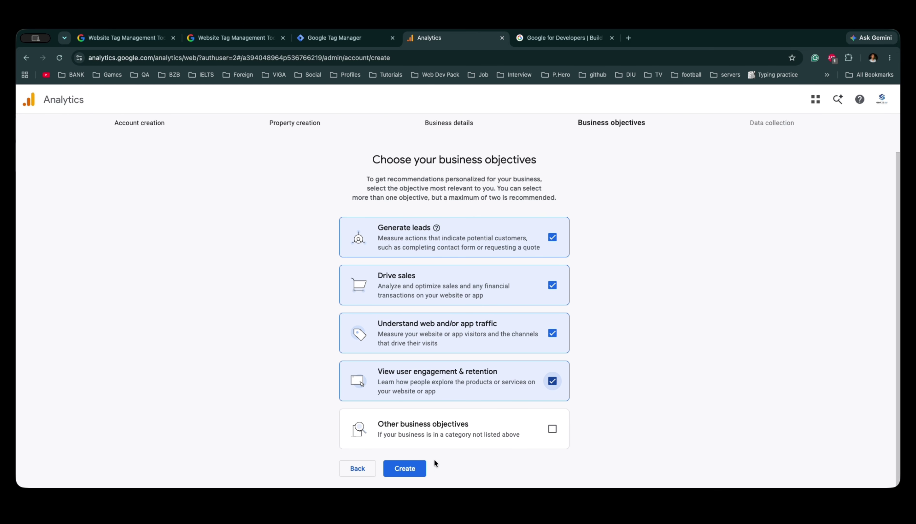
{"action": "left_click", "coordinate": [413, 469]}
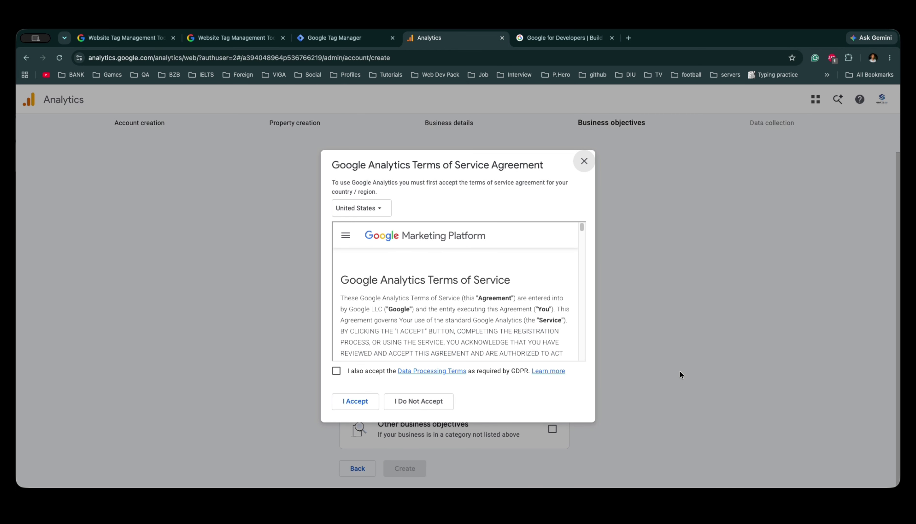
{"action": "left_click", "coordinate": [374, 400]}
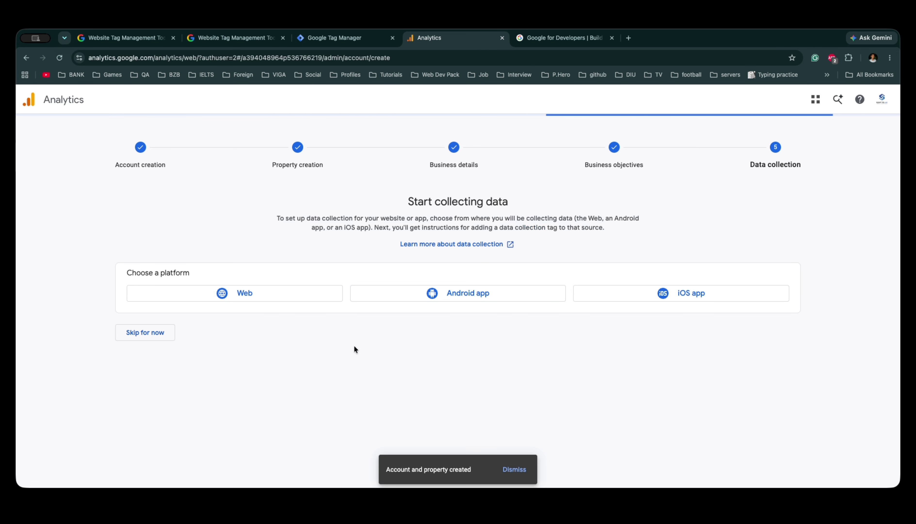
Create a Web stream named 'ksbd' for koreanshopbangladesh.com.
{"action": "left_click", "coordinate": [290, 298]}
{"action": "left_click", "coordinate": [373, 182]}
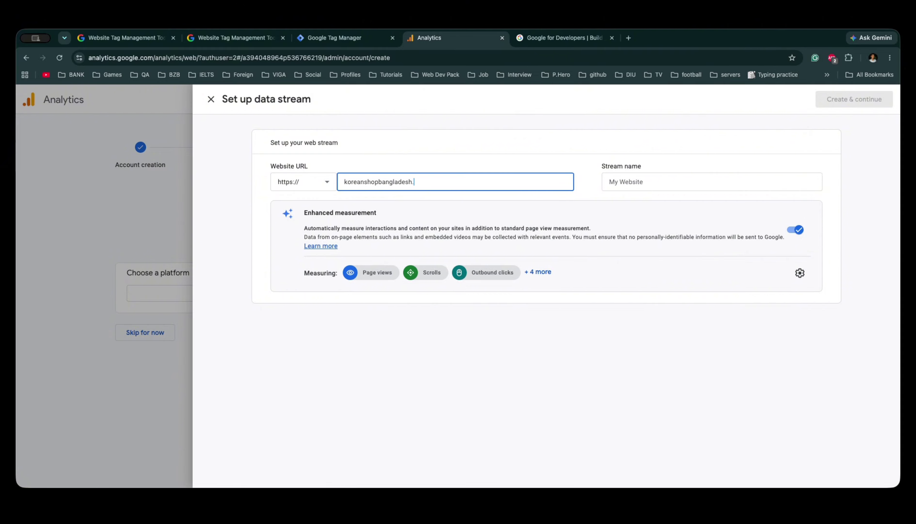
{"action": "left_click", "coordinate": [654, 183]}
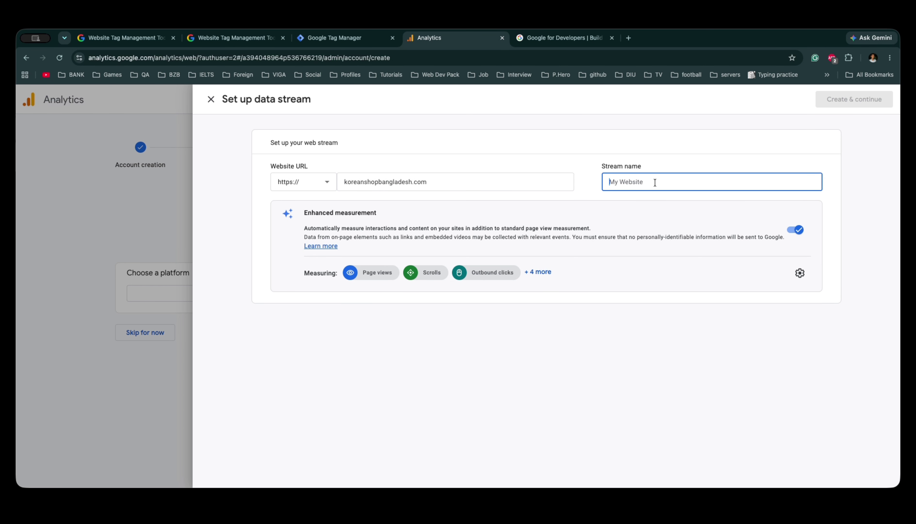
{"action": "type", "text": "ks"}
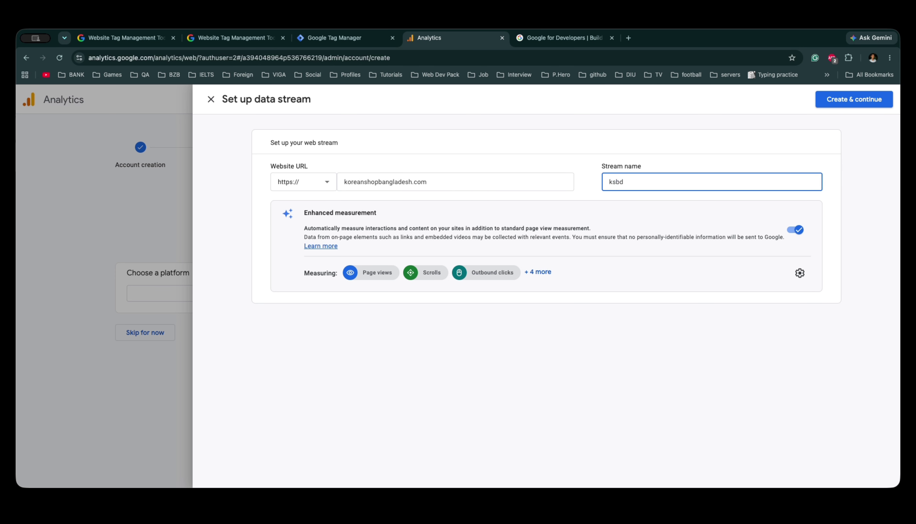
{"action": "type", "text": "bd"}
{"action": "left_click", "coordinate": [854, 99]}
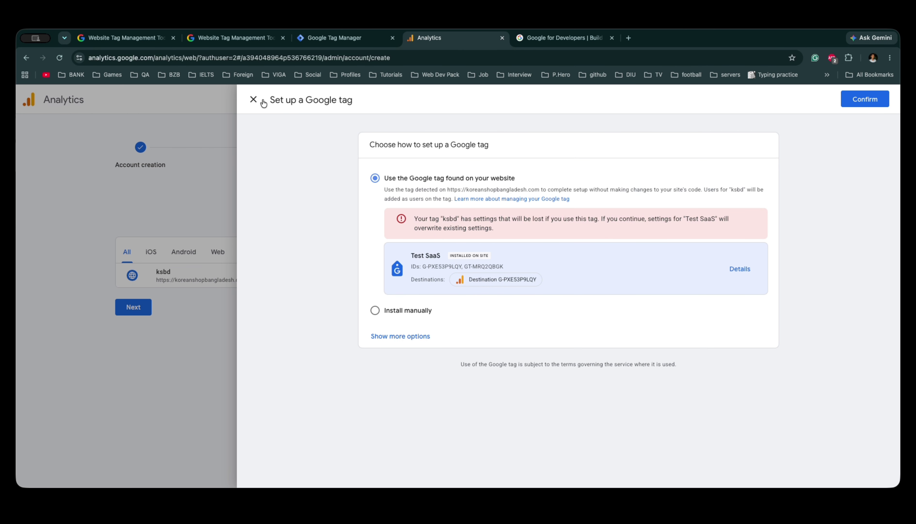
Dismiss the Google tag setup without saving and copy measurement ID G-3GPQ1LLVXY from the stream details.
{"action": "left_click", "coordinate": [253, 100]}
{"action": "left_click", "coordinate": [561, 204]}
{"action": "left_click", "coordinate": [625, 277]}
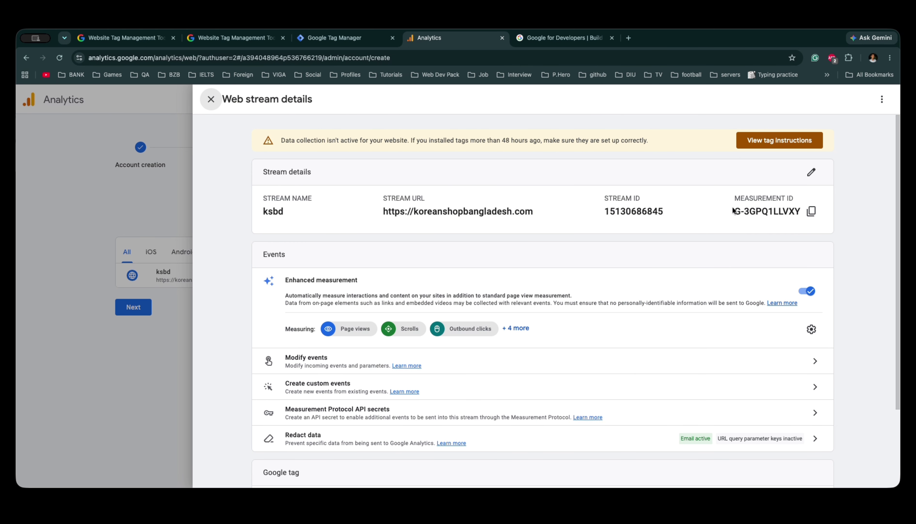
{"action": "left_click_drag", "start_coordinate": [738, 211], "coordinate": [811, 212]}
{"action": "left_click", "coordinate": [721, 213]}
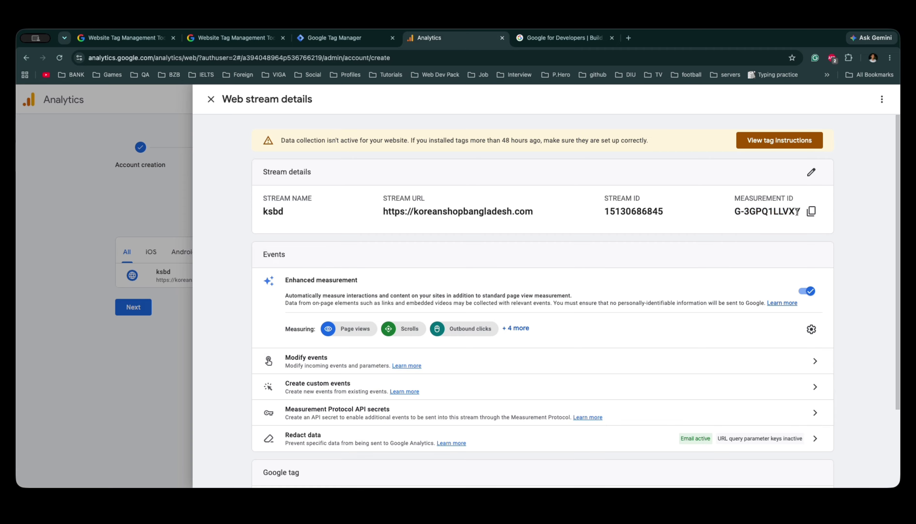
{"action": "left_click", "coordinate": [811, 211]}
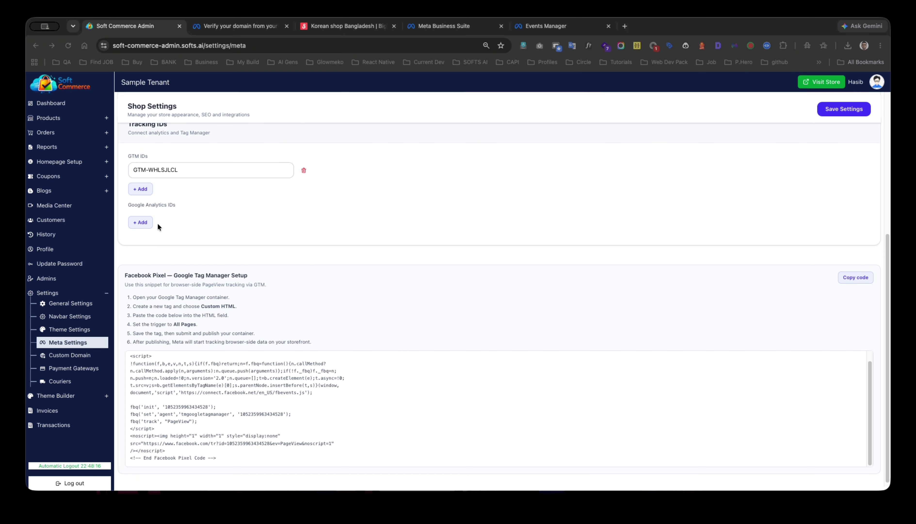
Add Google Analytics ID G-PXE53P9LQY, save the shop settings, and switch to the storefront.
{"action": "left_click", "coordinate": [142, 223]}
{"action": "left_click", "coordinate": [169, 217]}
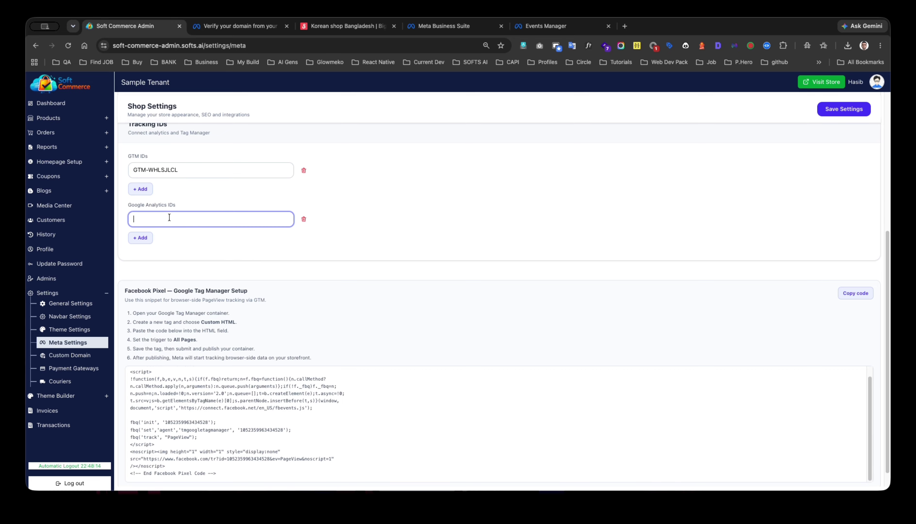
{"action": "left_click", "coordinate": [851, 110]}
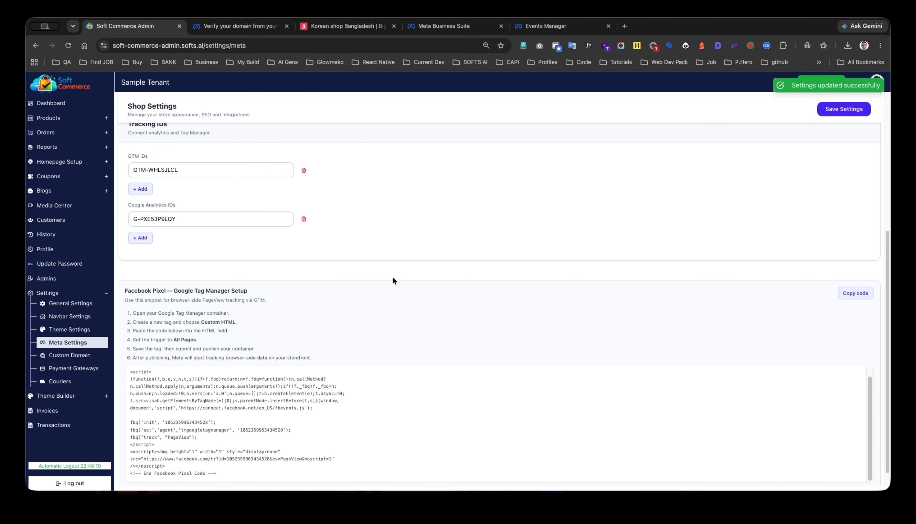
{"action": "scroll", "coordinate": [368, 310], "scroll_direction": "up", "scroll_amount": 6}
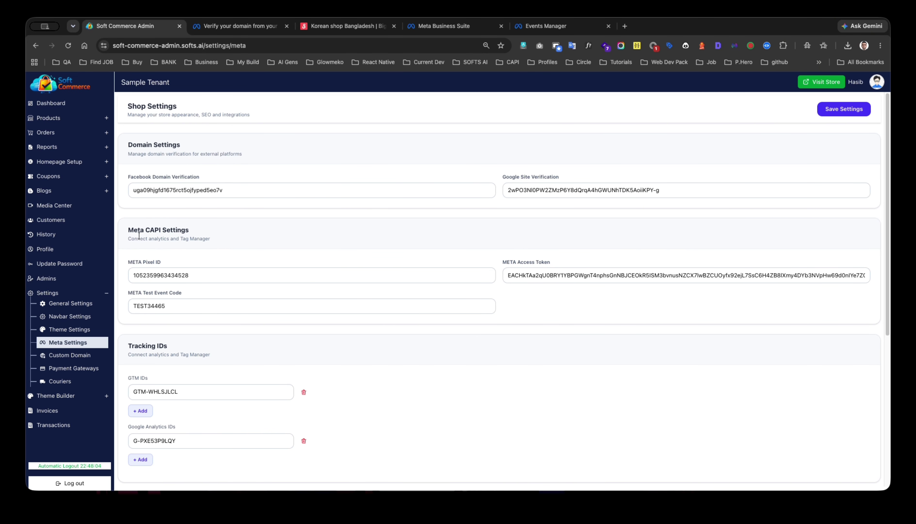
{"action": "scroll", "coordinate": [495, 349], "scroll_direction": "down", "scroll_amount": 5}
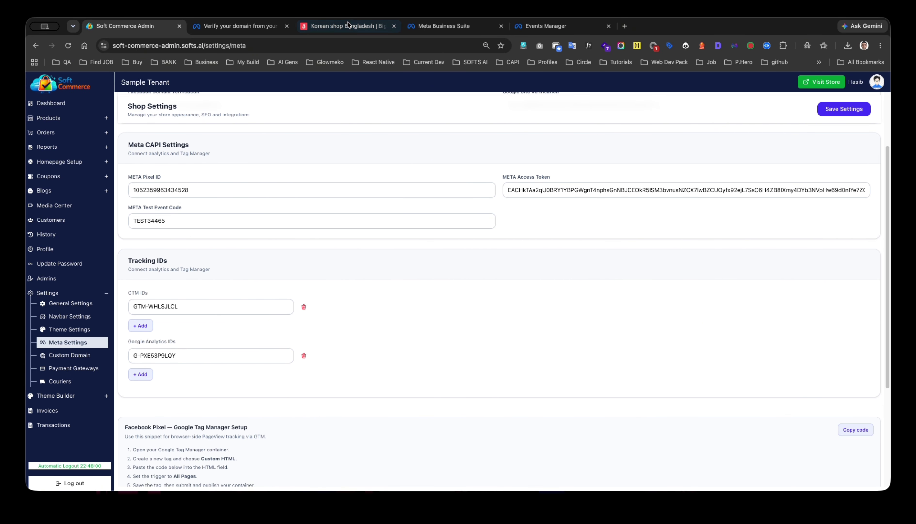
{"action": "key", "text": "super+3"}
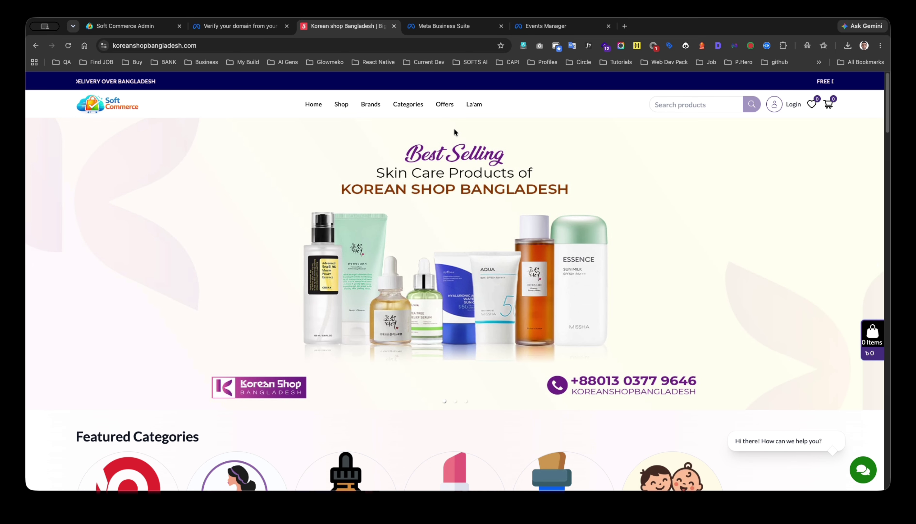
Browse the storefront's featured categories and products, then go to the Softs Ai test events page.
{"action": "scroll", "coordinate": [566, 193], "scroll_direction": "down", "scroll_amount": 8}
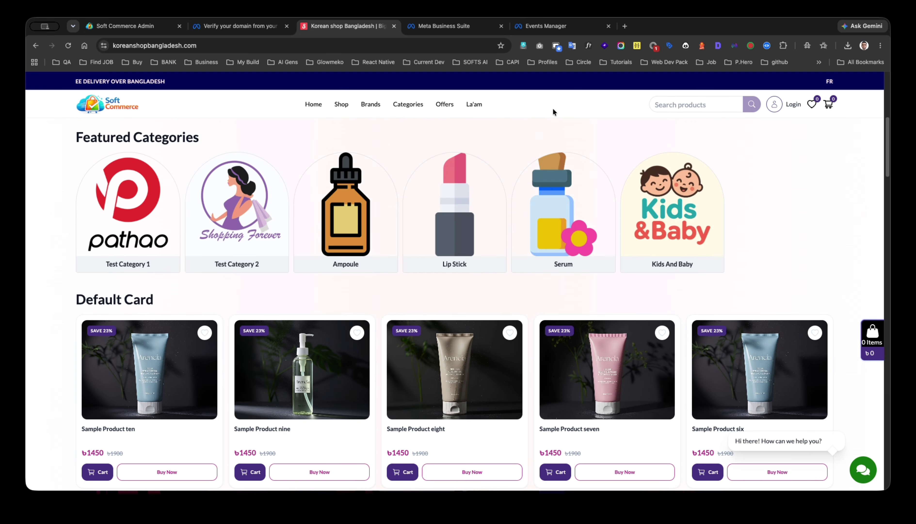
{"action": "left_click", "coordinate": [545, 26]}
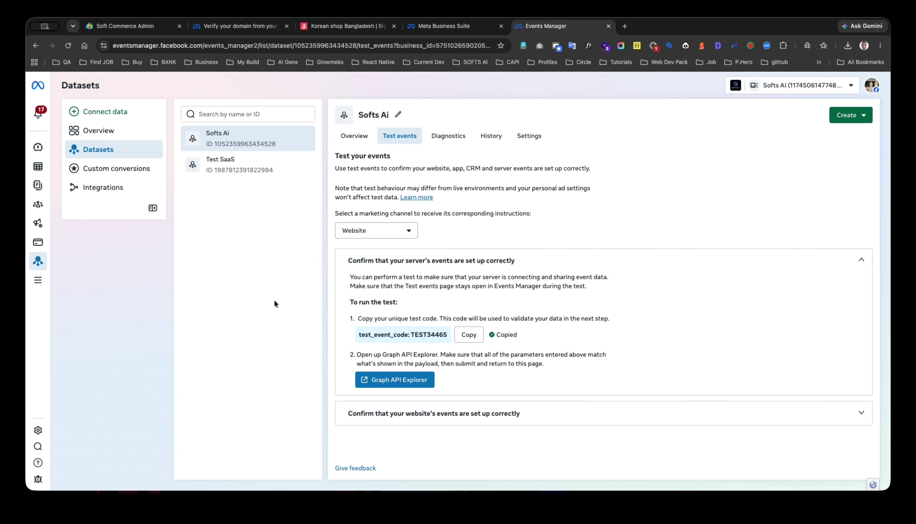
Reload Events Manager and open the Test SaaS dataset's test events.
{"action": "left_click", "coordinate": [68, 46]}
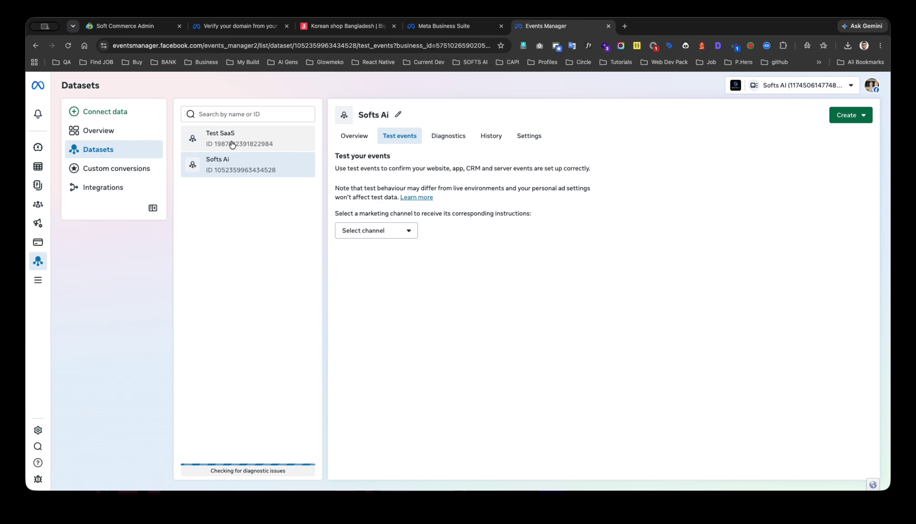
{"action": "left_click", "coordinate": [231, 143]}
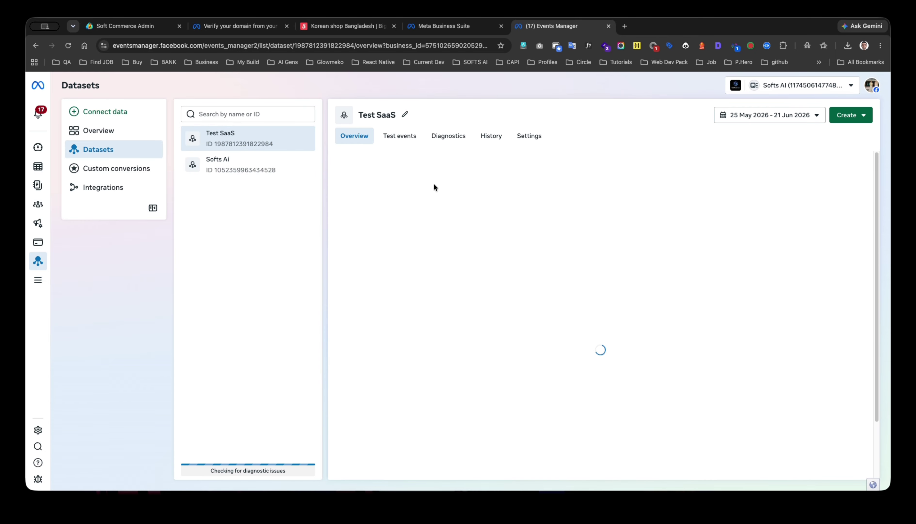
{"action": "left_click", "coordinate": [404, 141]}
Choose the Website channel and copy the server test event code TEST86247.
{"action": "left_click", "coordinate": [392, 229]}
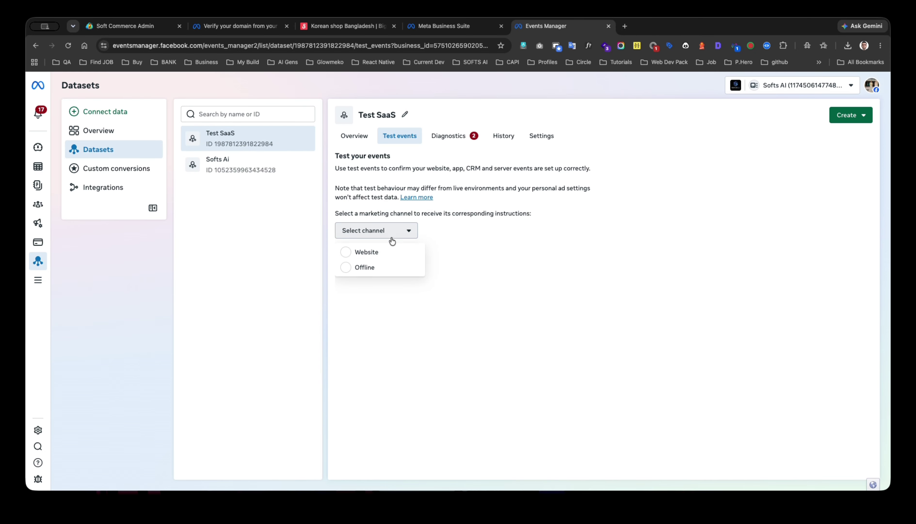
{"action": "left_click", "coordinate": [388, 255]}
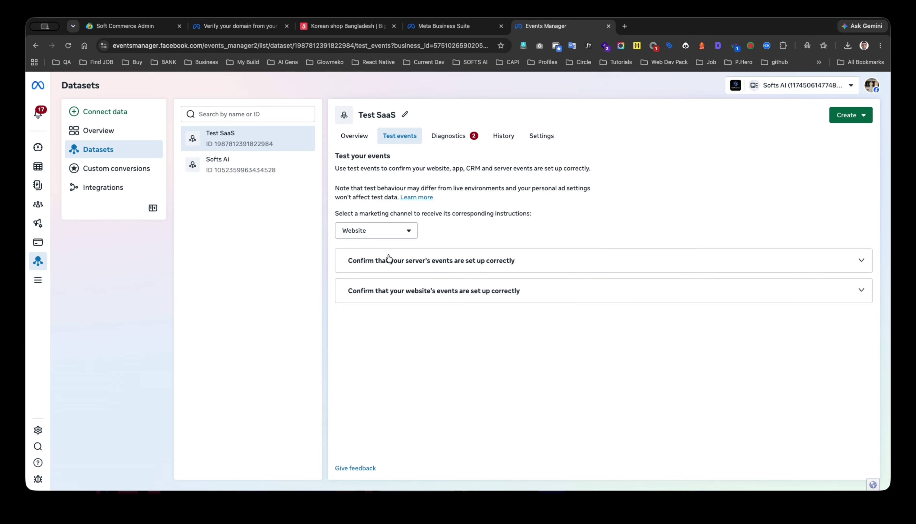
{"action": "left_click", "coordinate": [485, 269]}
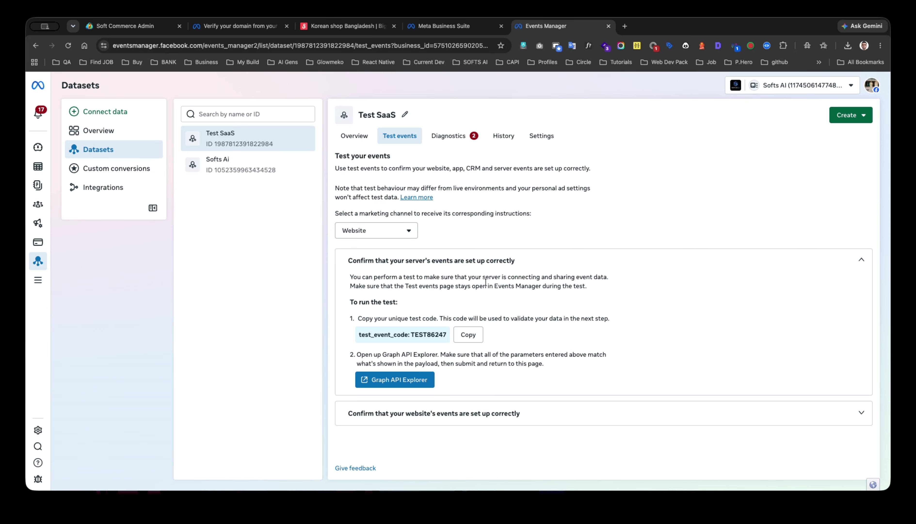
{"action": "left_click", "coordinate": [468, 334]}
{"action": "left_click", "coordinate": [347, 26]}
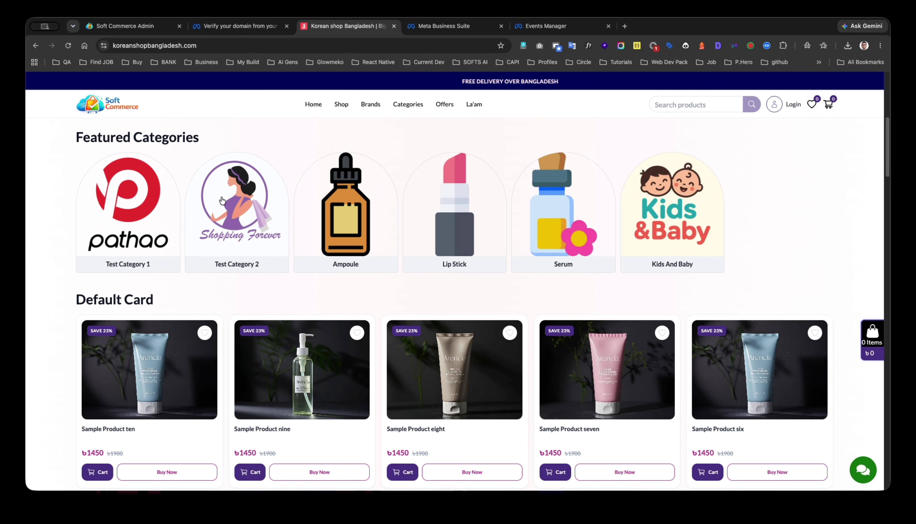
On the Sample Product seven page, inspect the detected Meta pixel's details in Pixel Helper.
{"action": "left_click", "coordinate": [623, 361]}
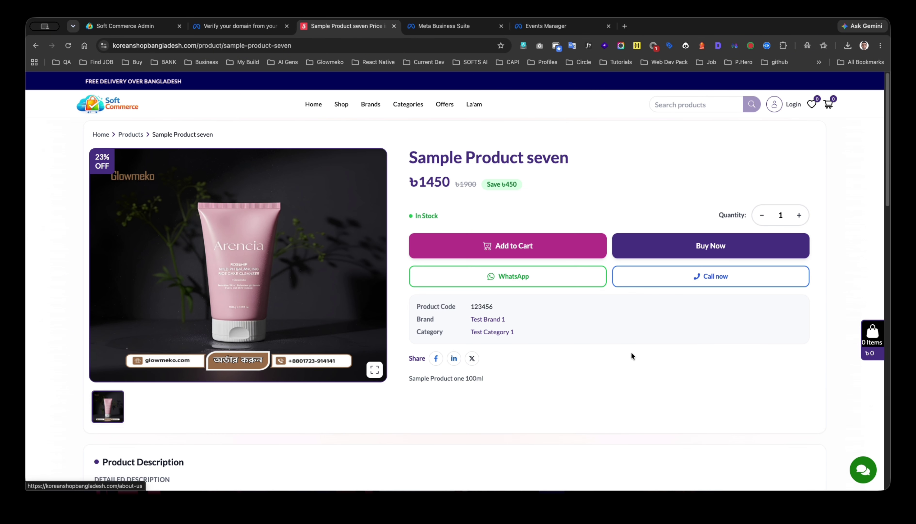
{"action": "left_click", "coordinate": [734, 45]}
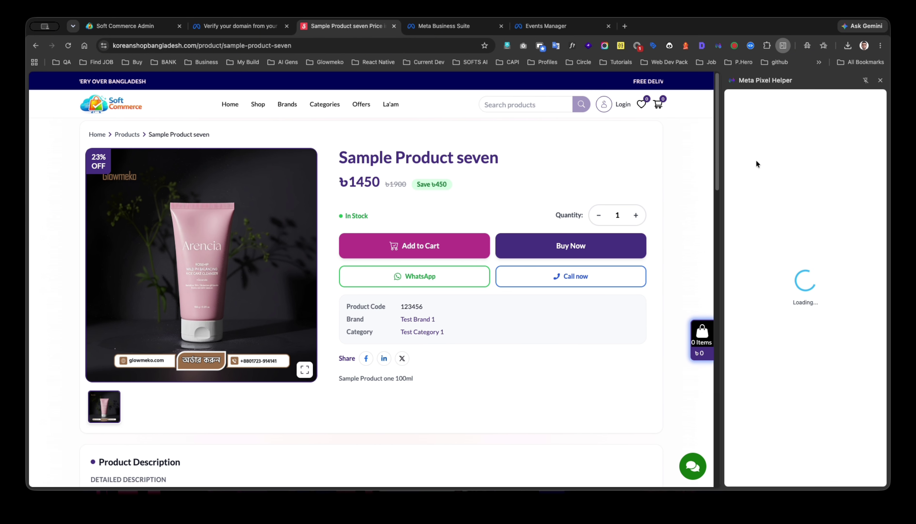
{"action": "left_click", "coordinate": [849, 157]}
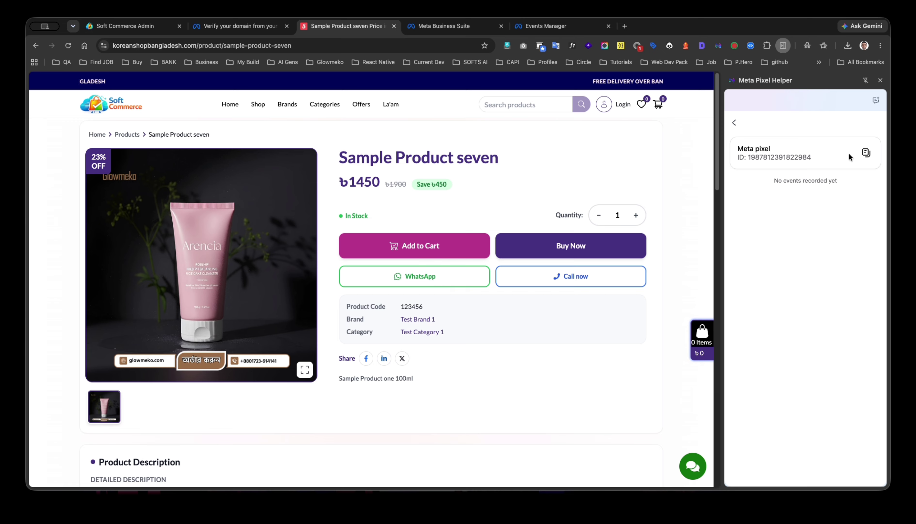
{"action": "scroll", "coordinate": [580, 333], "scroll_direction": "down", "scroll_amount": 1}
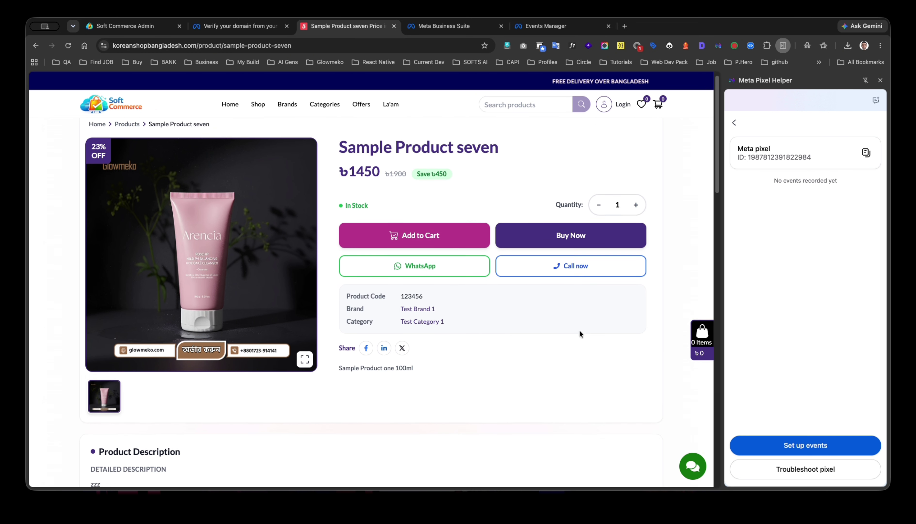
{"action": "scroll", "coordinate": [580, 333], "scroll_direction": "down", "scroll_amount": 5}
On the Sample Product five page, confirm the Meta pixel is active and review its recorded events.
{"action": "left_click", "coordinate": [473, 376]}
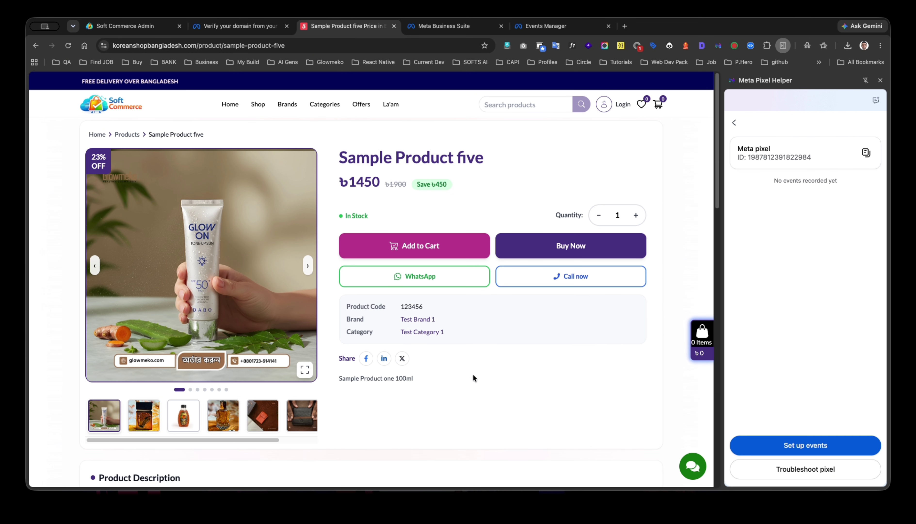
{"action": "left_click", "coordinate": [733, 123]}
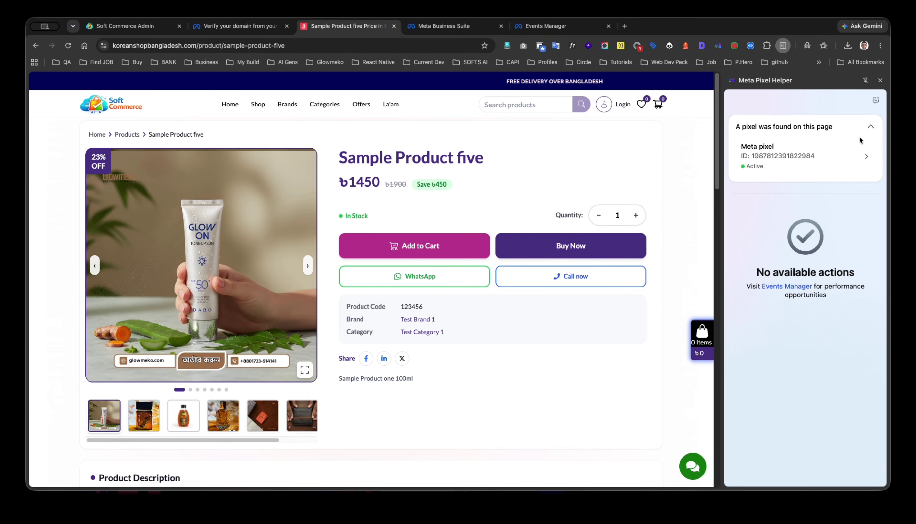
{"action": "left_click", "coordinate": [861, 155]}
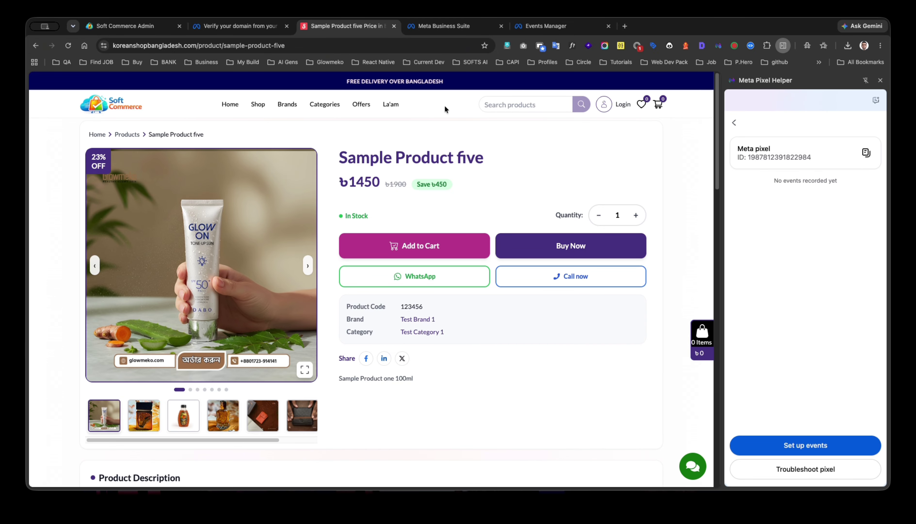
{"action": "left_click", "coordinate": [135, 26]}
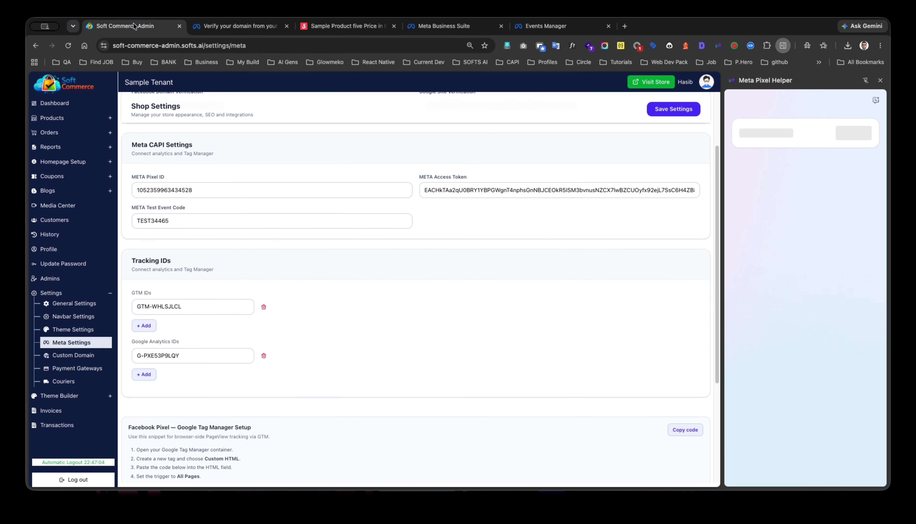
Replace the META Test Event Code TEST34465 with TEST86247 and save the shop settings.
{"action": "scroll", "coordinate": [374, 344], "scroll_direction": "up", "scroll_amount": 2}
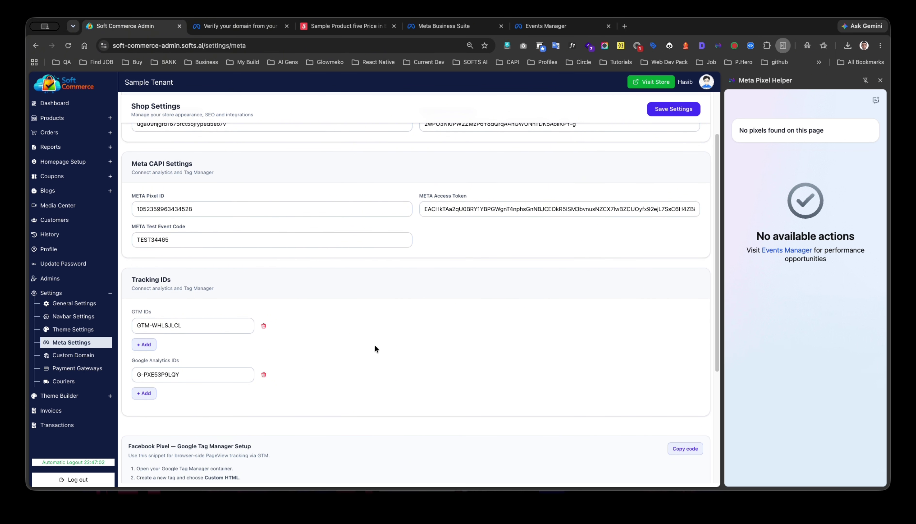
{"action": "left_click", "coordinate": [880, 80]}
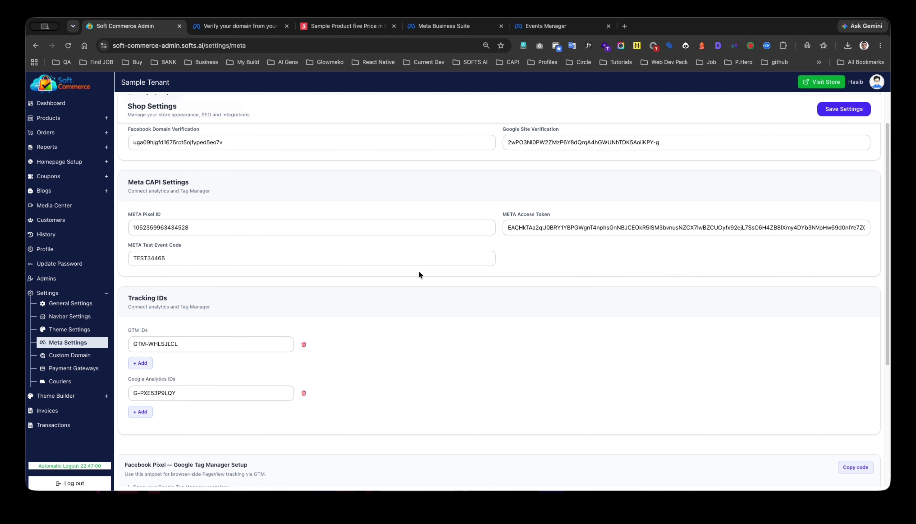
{"action": "double_click", "coordinate": [215, 257]}
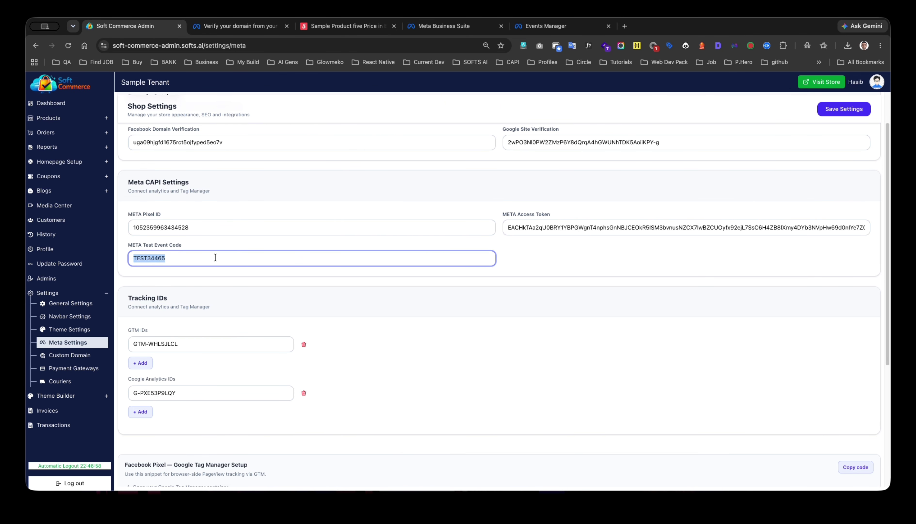
{"action": "left_click", "coordinate": [830, 114]}
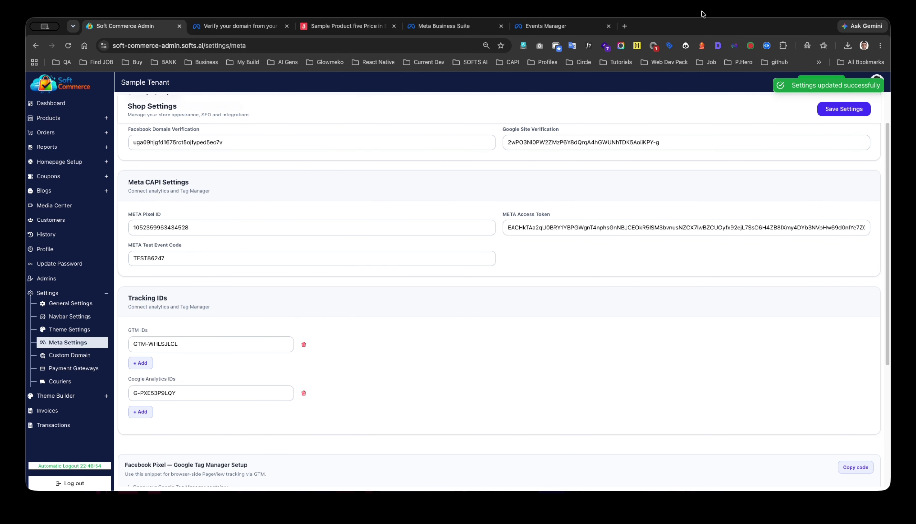
{"action": "left_click", "coordinate": [345, 25]}
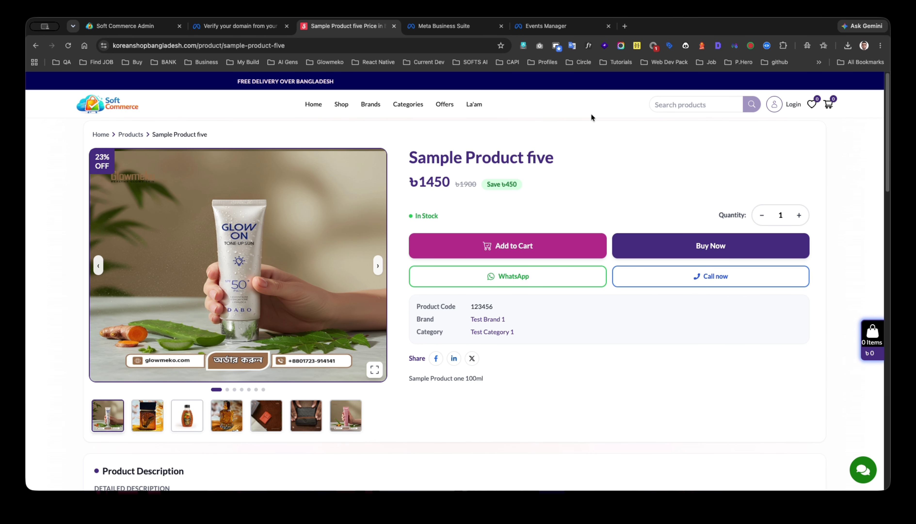